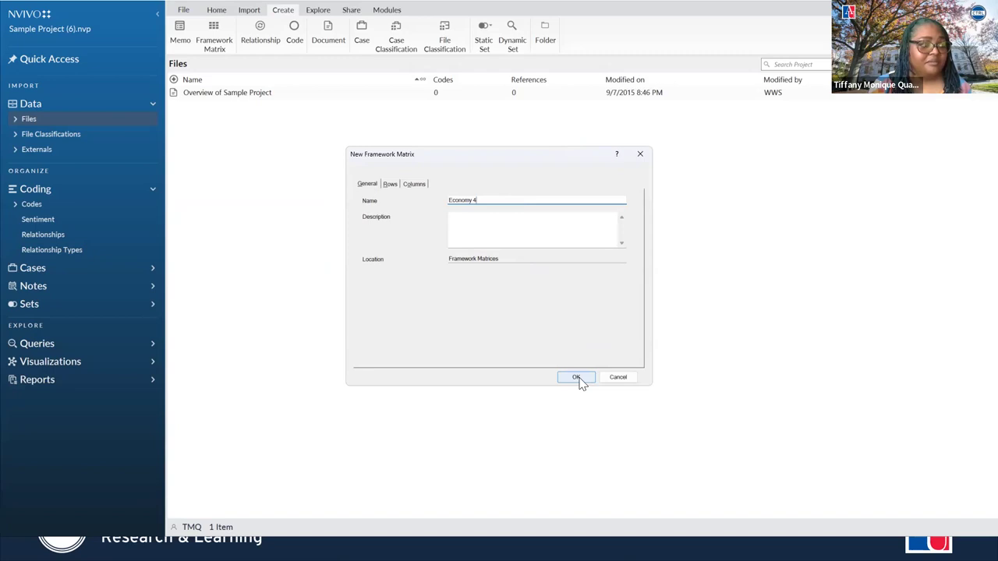
# - Try to create the framework matrix named Economy 4
pyautogui.click(576, 377)
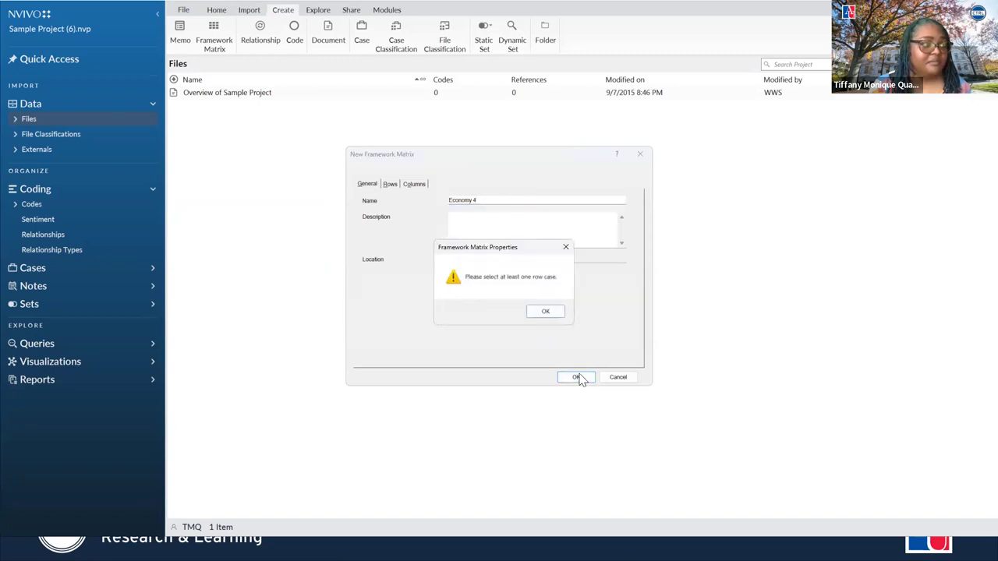
pyautogui.click(543, 311)
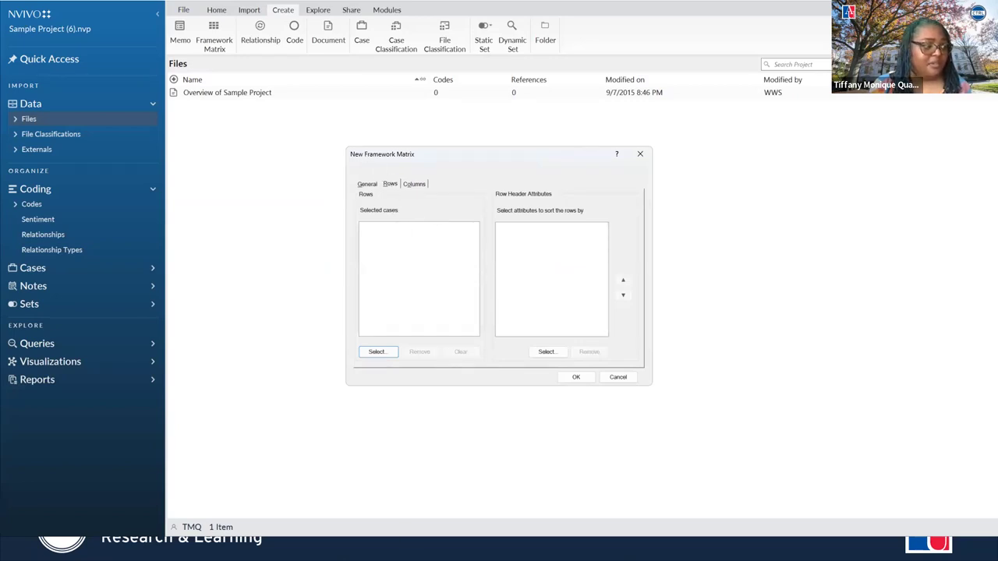
# - Switch to the presentation, read the instructions for selecting People cases and descendant codes, and return to NVivo
pyautogui.hotkey('alt', 'Tab')
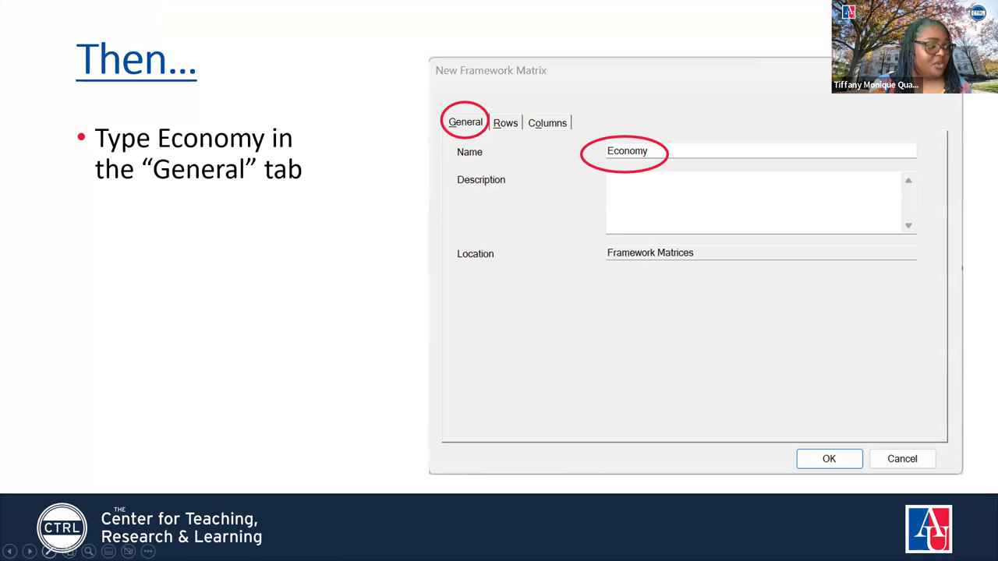
pyautogui.click(29, 551)
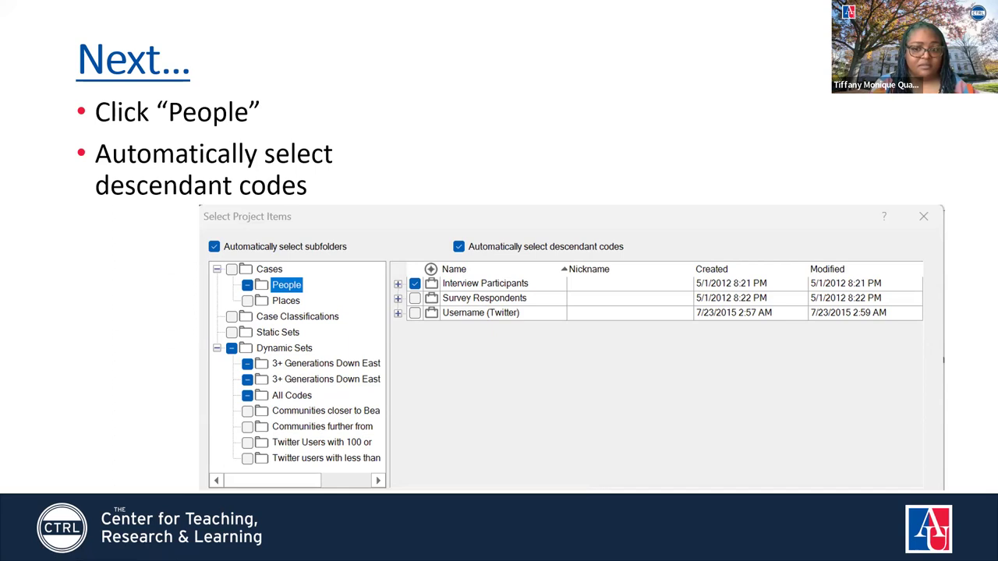
pyautogui.hotkey('alt', 'Tab')
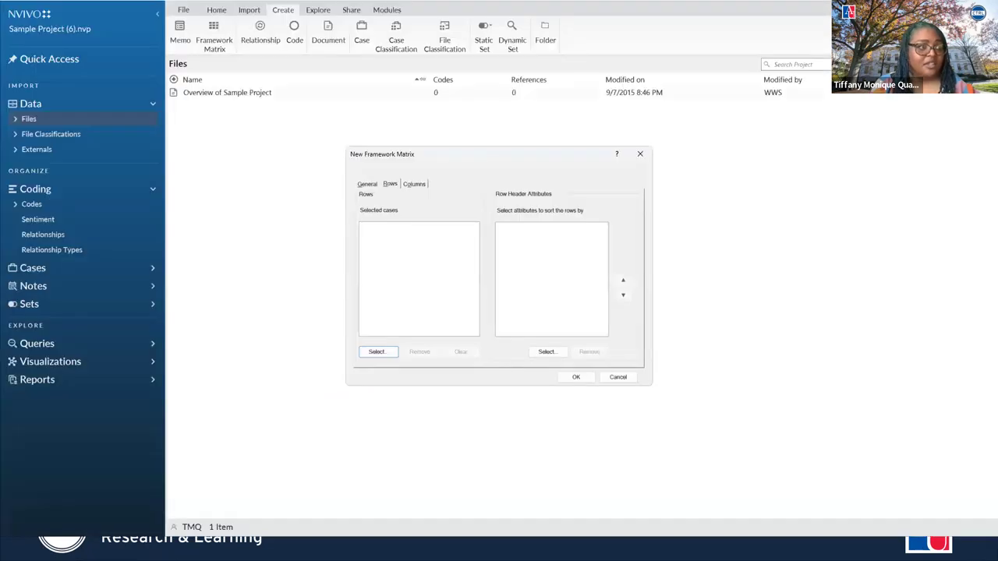
# - Add the People cases as matrix rows with descendant codes, keeping both 3+ Generations Down East sets and All Codes selected
pyautogui.click(376, 352)
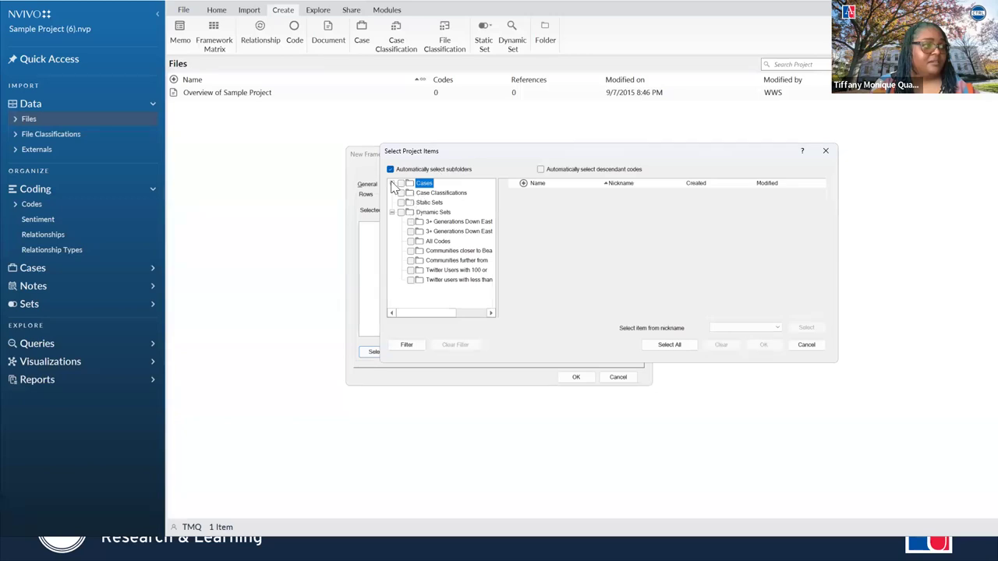
pyautogui.click(392, 183)
pyautogui.click(410, 193)
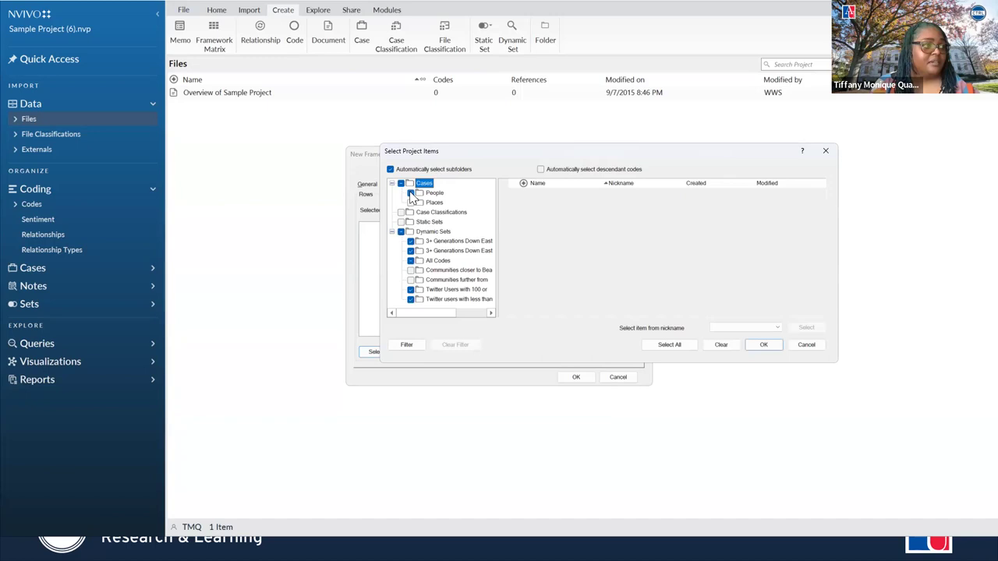
pyautogui.click(411, 261)
pyautogui.click(414, 250)
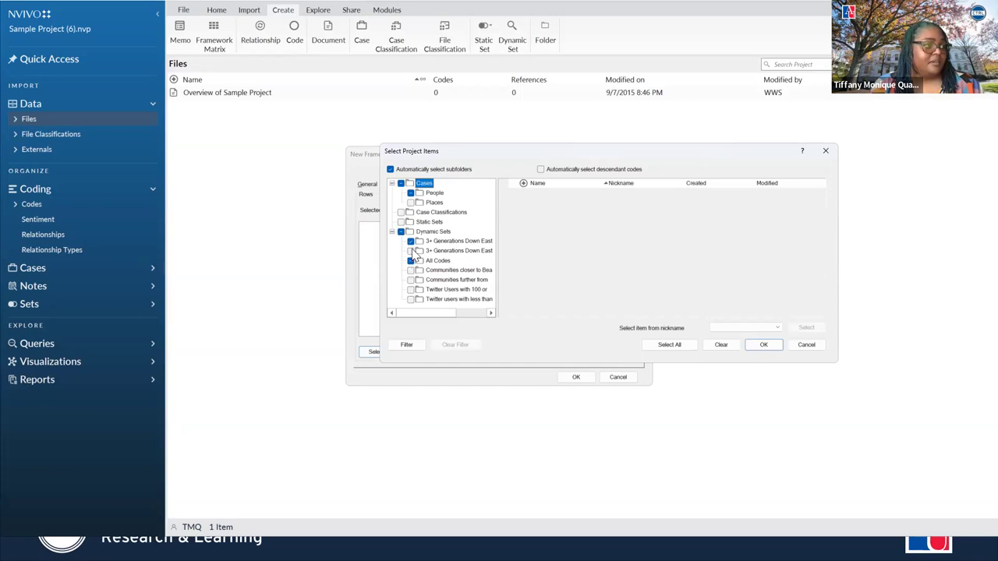
pyautogui.click(410, 250)
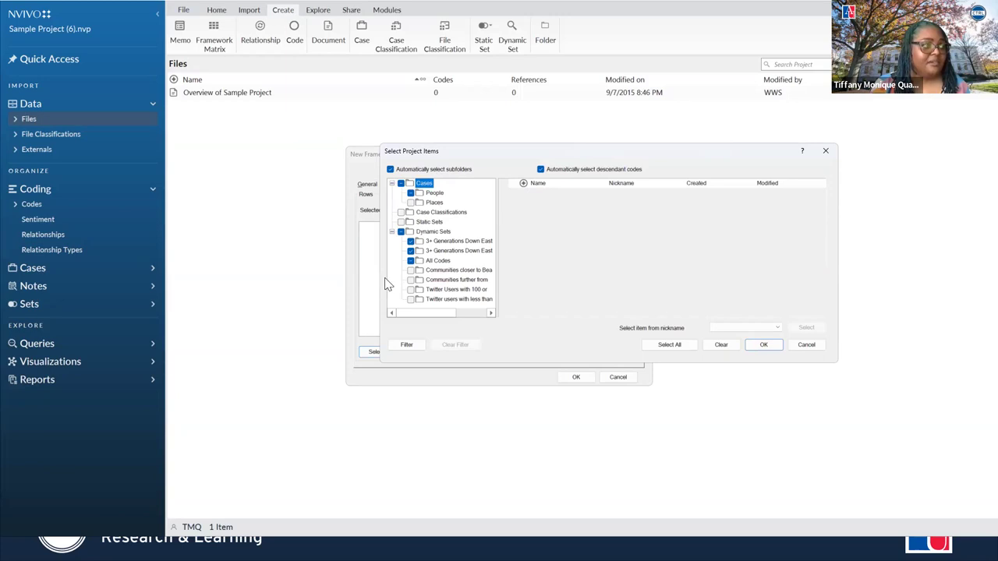
pyautogui.click(762, 346)
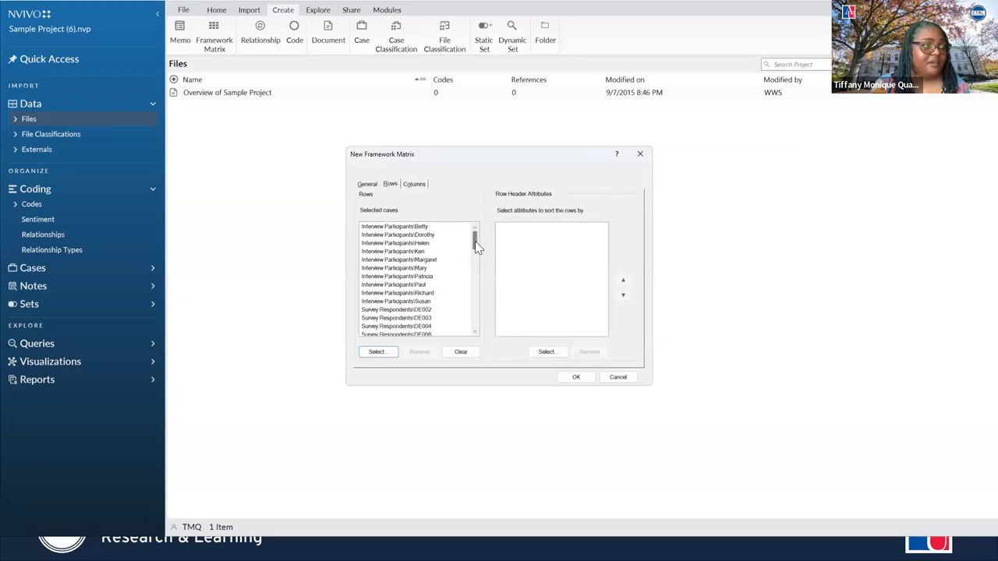
# - Review the cases chosen for the matrix rows and clear them all
pyautogui.moveTo(475, 241)
pyautogui.mouseDown()
pyautogui.moveTo(475, 253)
pyautogui.moveTo(475, 226)
pyautogui.mouseUp()
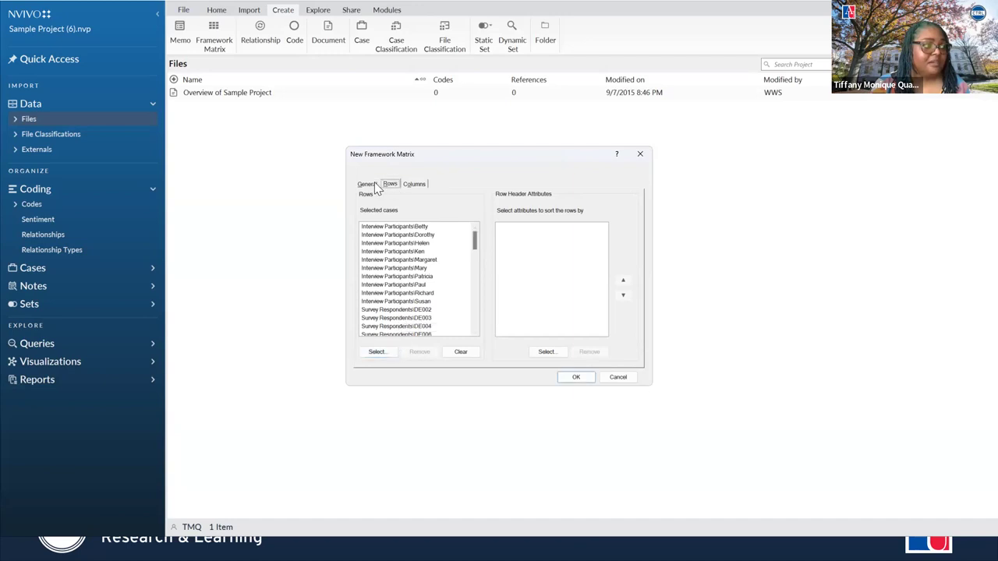
pyautogui.click(463, 351)
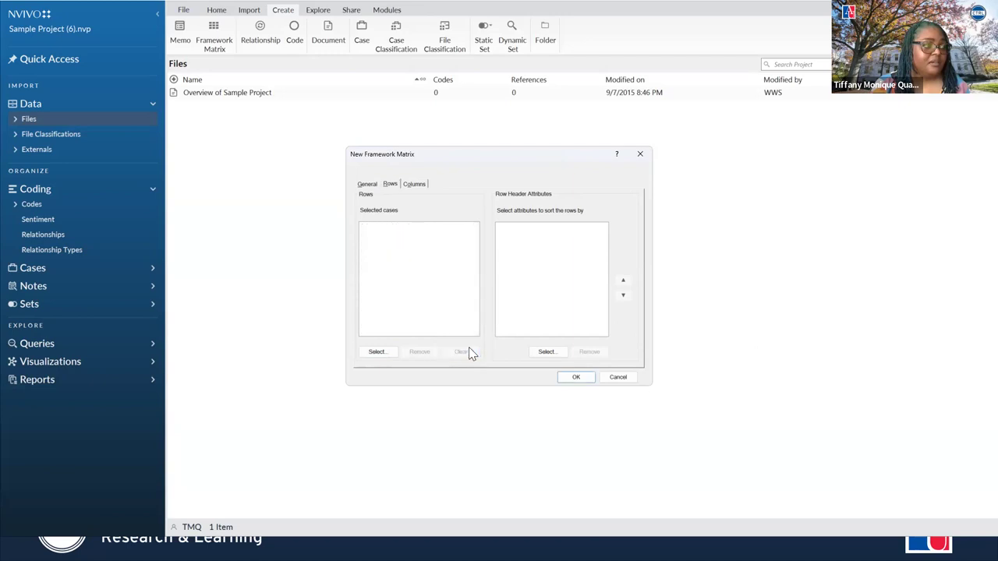
# - Open the case selection for the matrix rows again and select the People folder under Cases
pyautogui.click(378, 352)
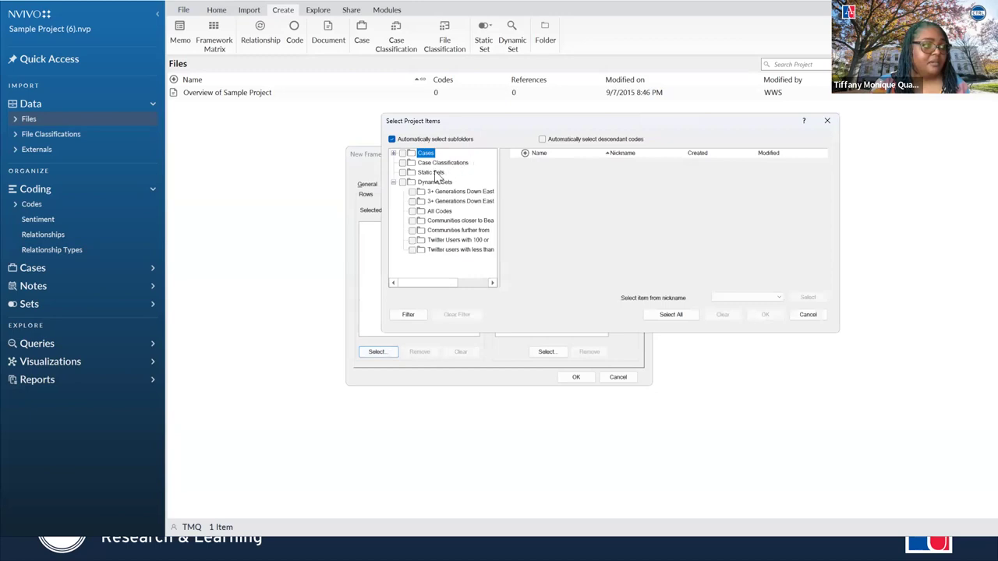
pyautogui.click(395, 154)
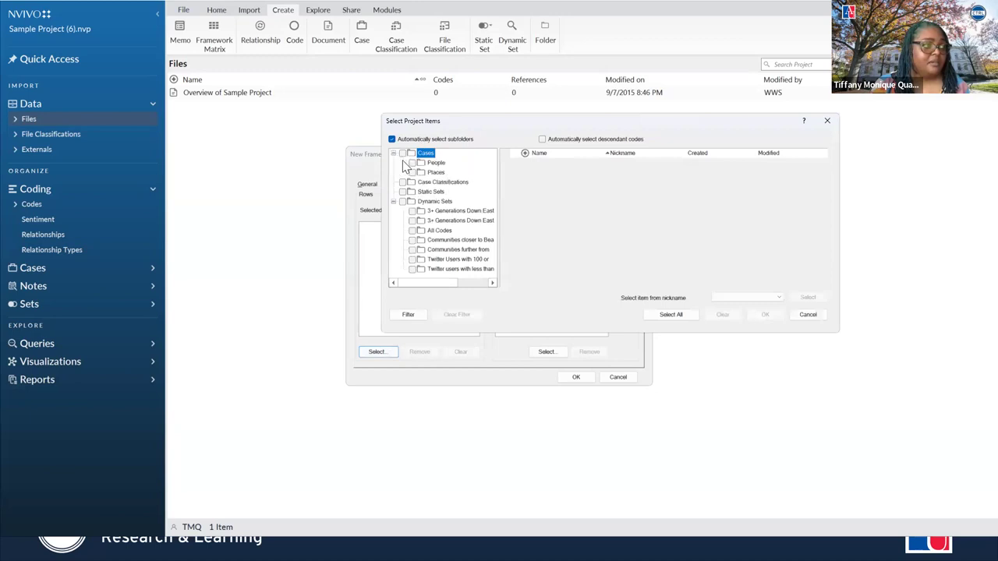
pyautogui.click(412, 162)
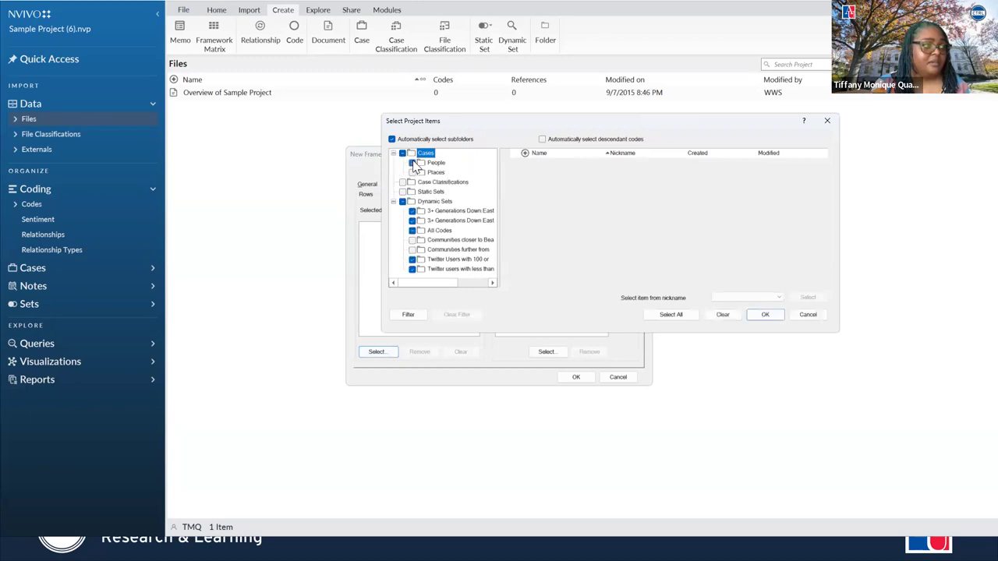
pyautogui.click(412, 269)
pyautogui.click(412, 269)
# - Try selecting and deselecting the 3+ Generations Down East and All Codes dynamic sets
pyautogui.click(414, 222)
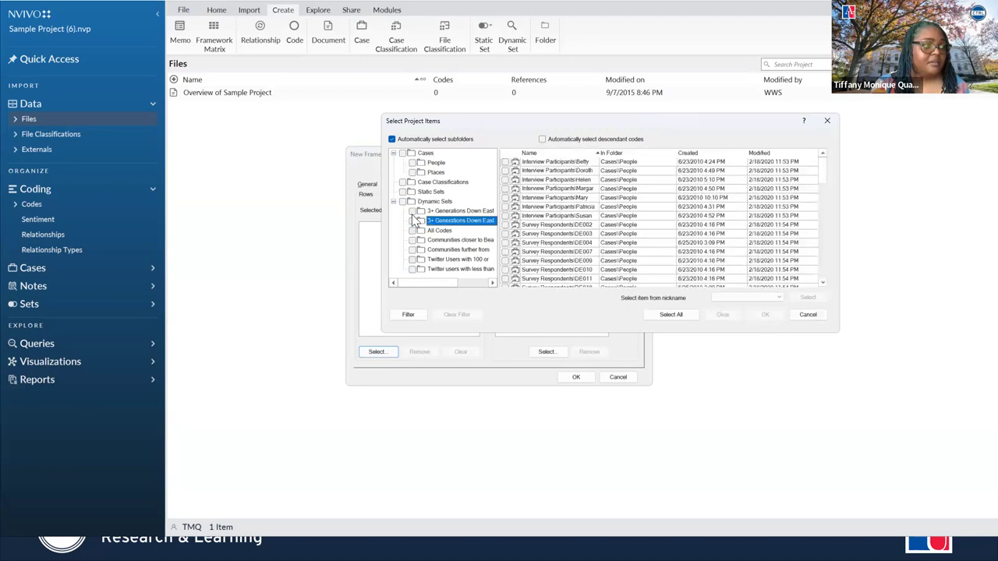
pyautogui.click(412, 212)
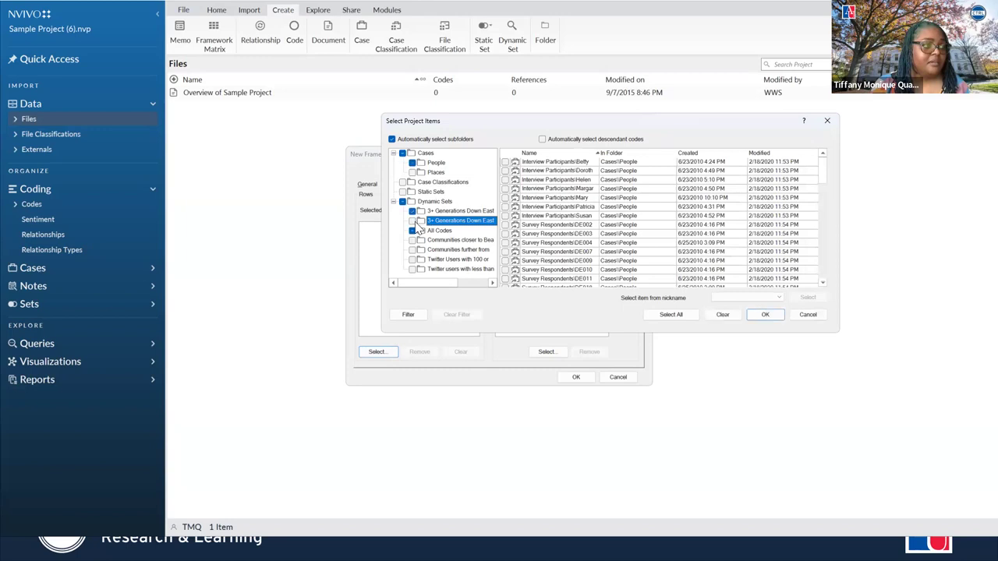
pyautogui.click(412, 221)
pyautogui.click(414, 232)
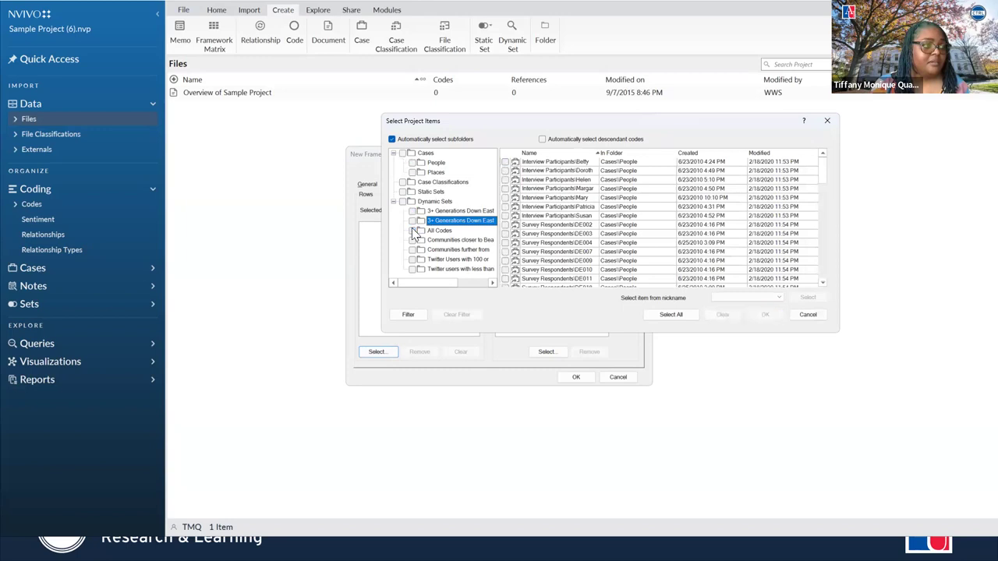
# - Select both 3+ Generations Down East dynamic sets with automatic selection of descendant codes enabled
pyautogui.click(412, 211)
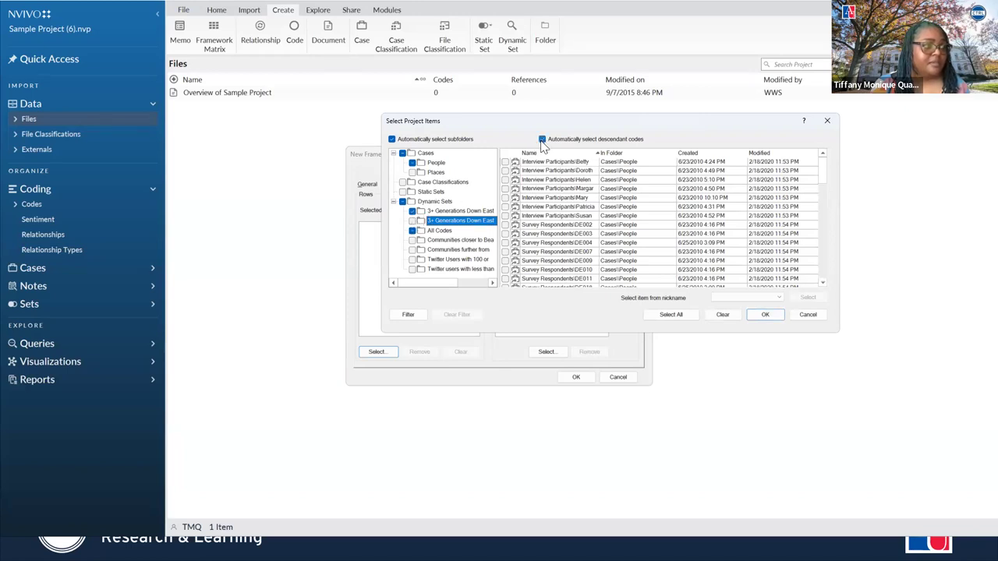
pyautogui.click(413, 221)
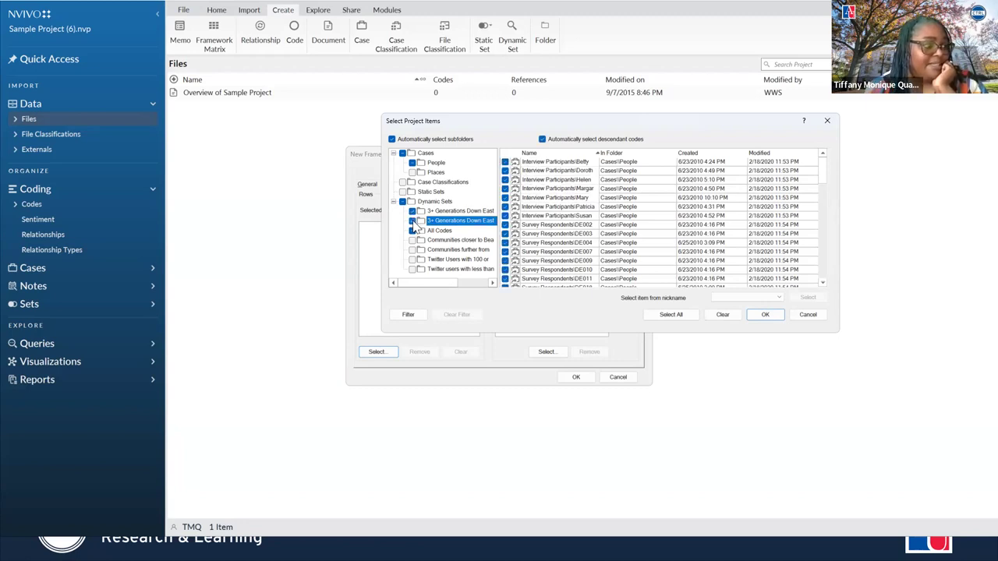
pyautogui.click(412, 221)
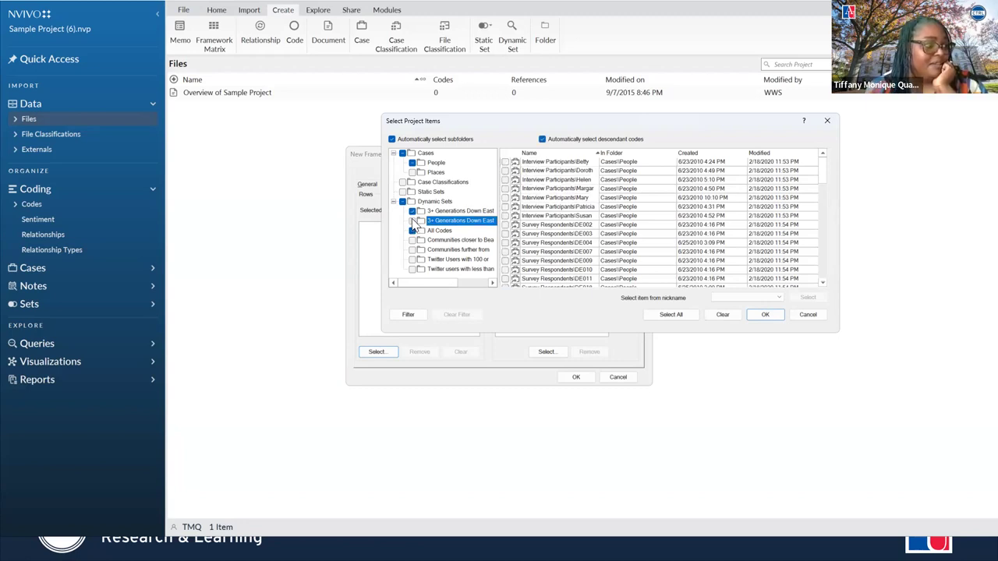
pyautogui.click(412, 221)
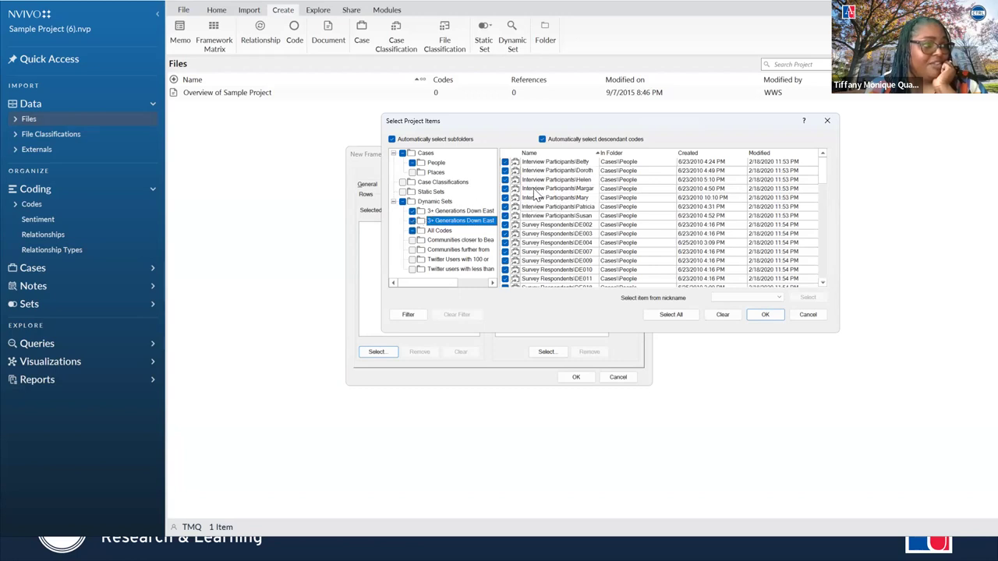
# - Switch to the presentation and compare its People case selection instructions, moving on to the following slide
pyautogui.hotkey('alt', 'Tab')
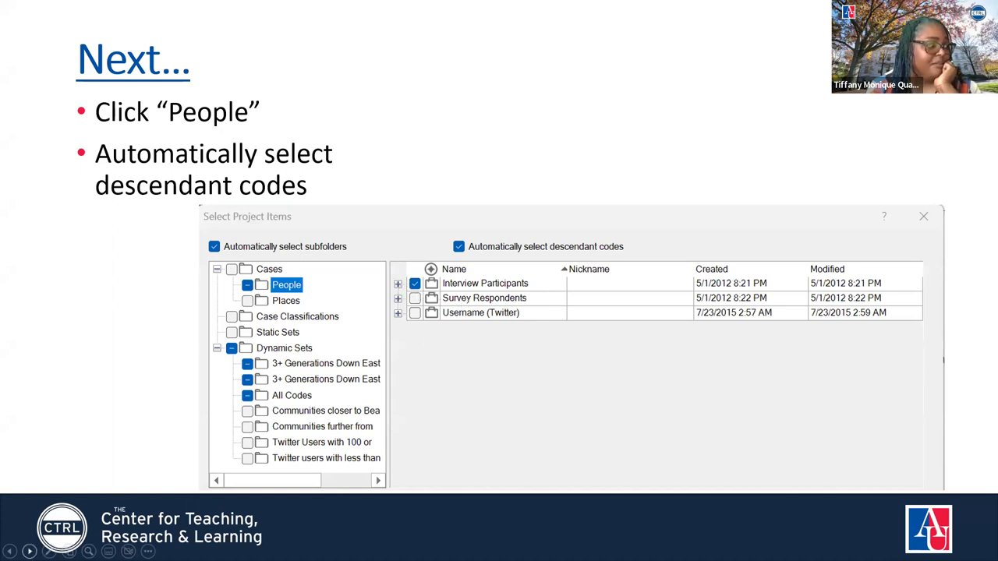
pyautogui.click(29, 551)
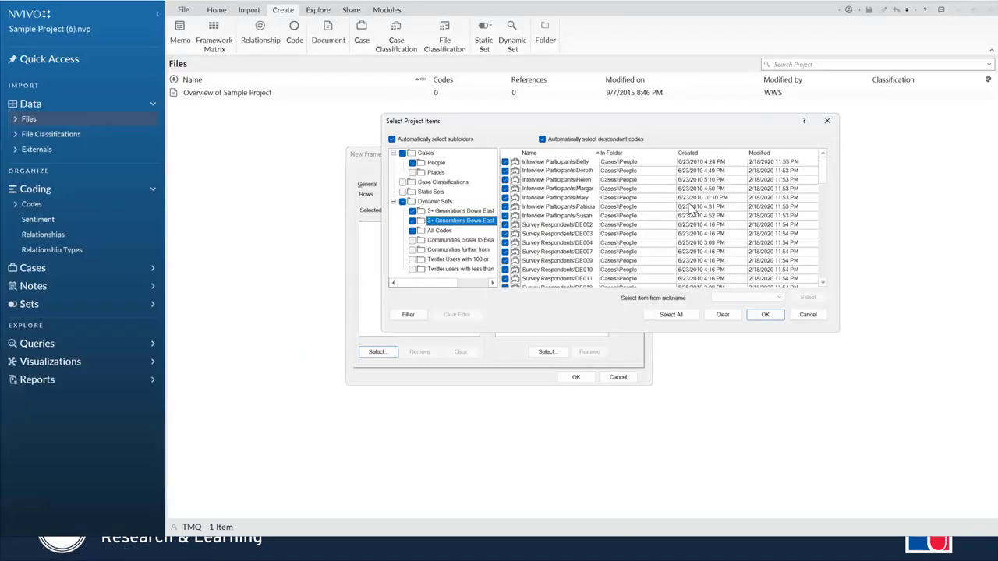
# - Deselect All Codes, select the People cases again, and review the listed interview participants and survey respondents
pyautogui.click(413, 232)
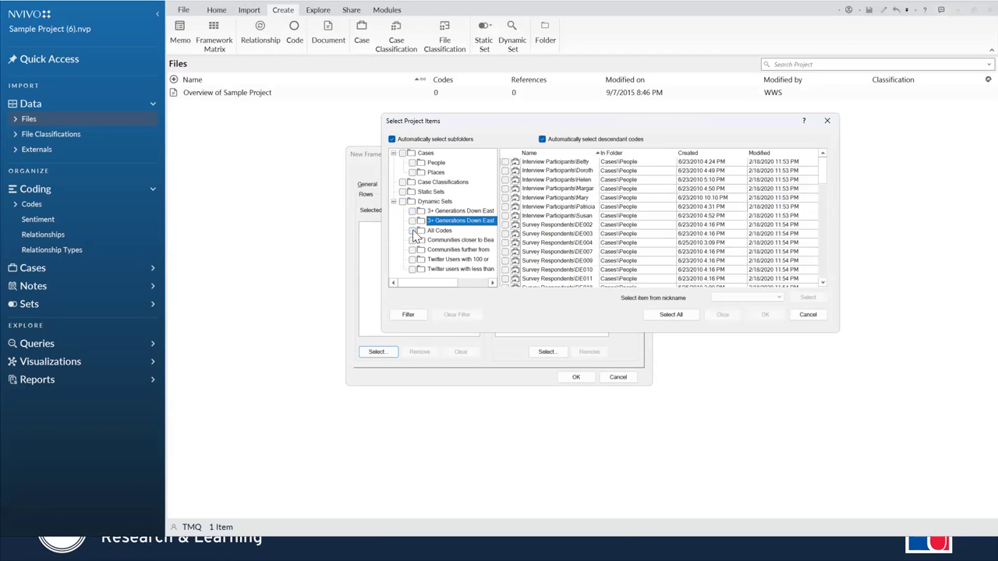
pyautogui.click(413, 163)
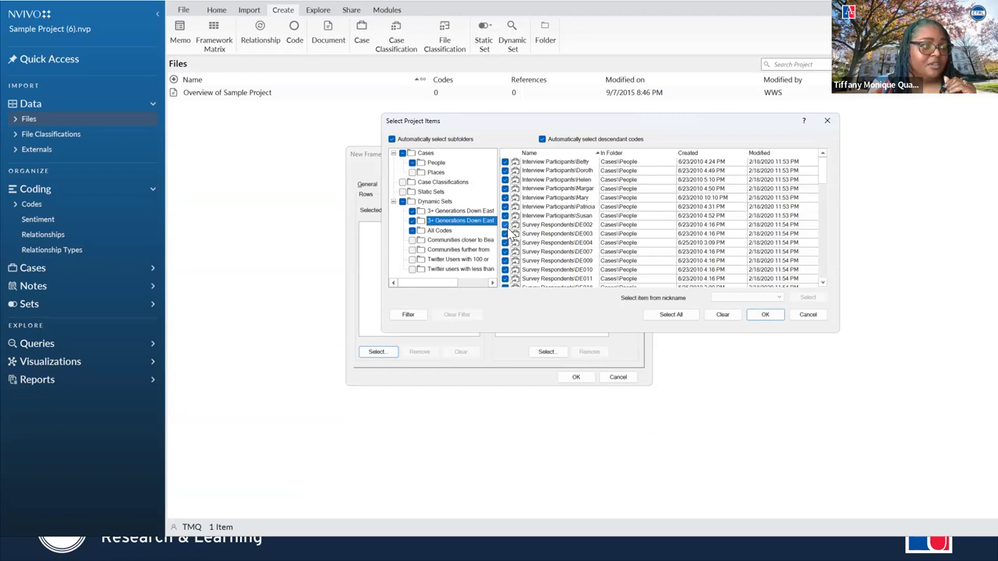
pyautogui.scroll(-1, 558, 224)
pyautogui.scroll(-5, 553, 230)
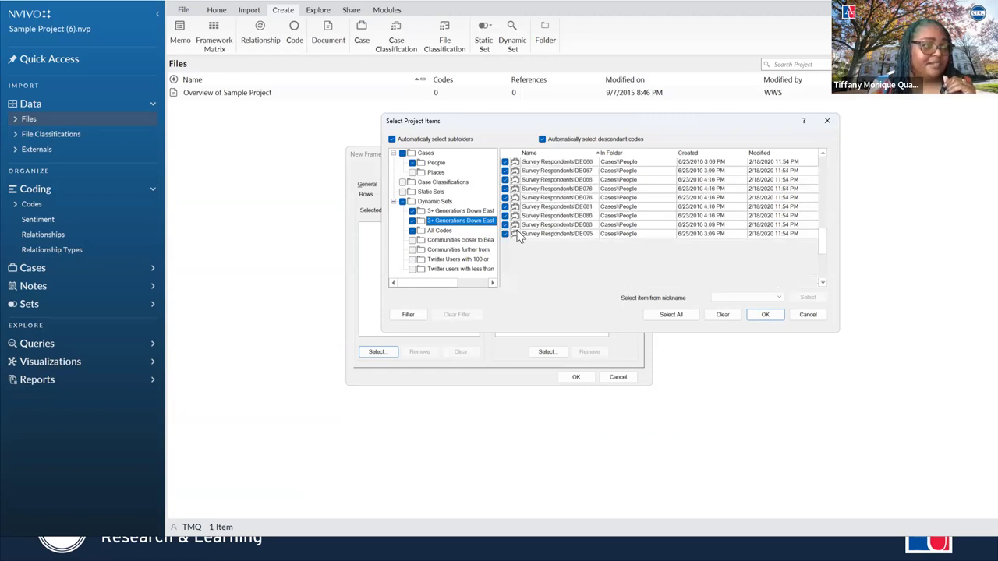
pyautogui.scroll(6, 518, 240)
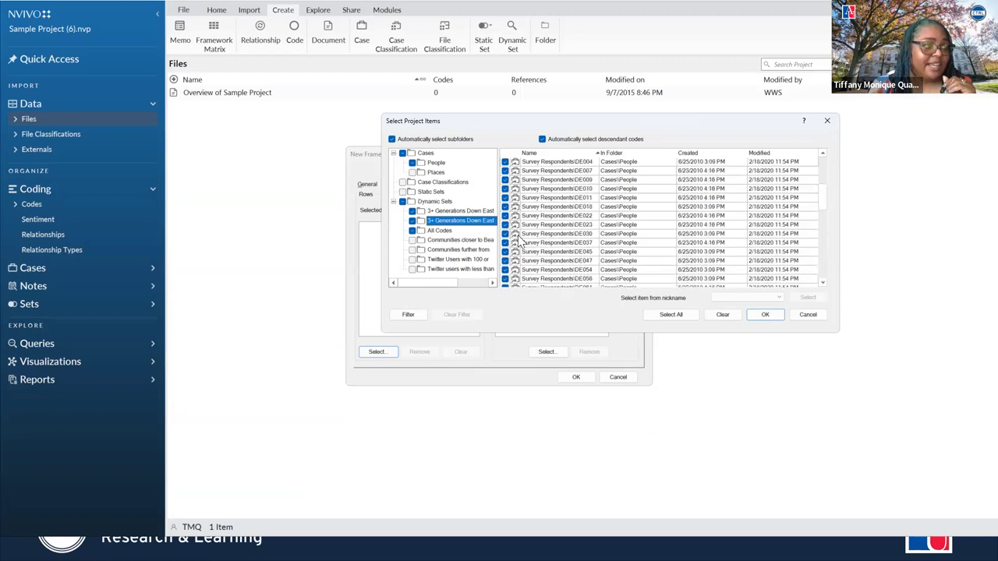
# - Deselect All Codes and try selecting only the second 3+ Generations Down East set
pyautogui.click(413, 231)
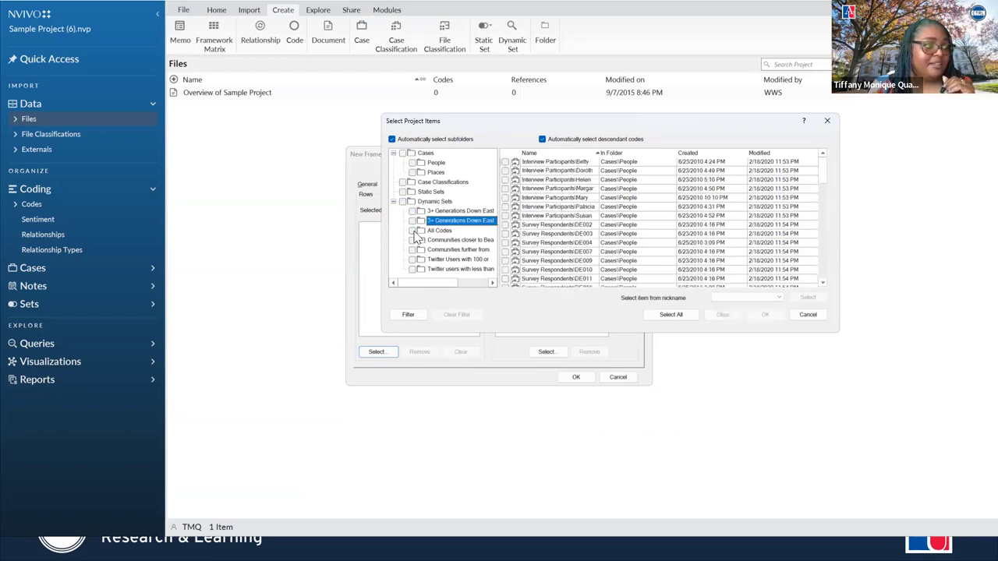
pyautogui.click(412, 221)
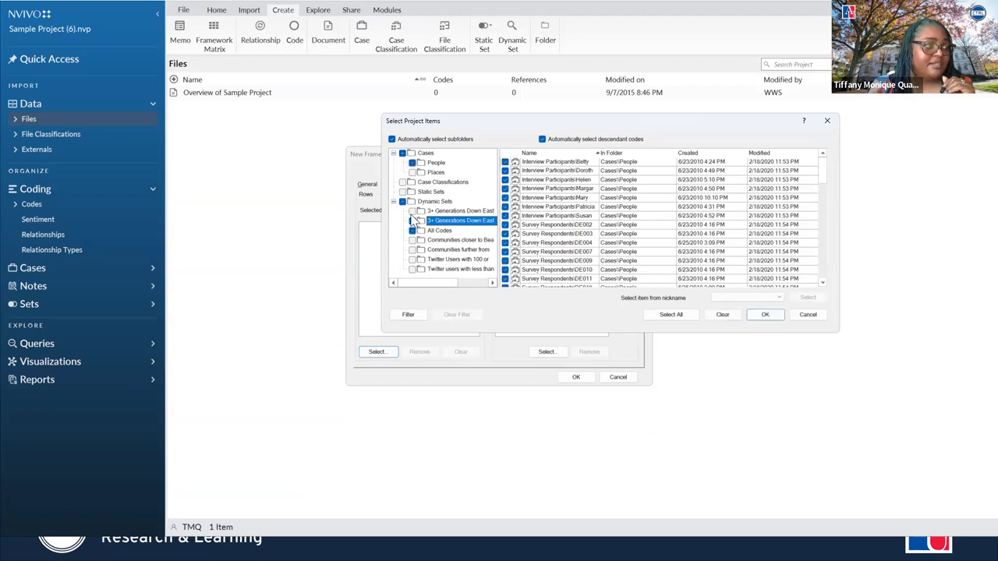
pyautogui.click(412, 222)
# - Try selecting all Dynamic Sets, excluding the Communities closer to Beaufort set and the second 3+ Generations Down East set
pyautogui.click(402, 202)
pyautogui.click(394, 202)
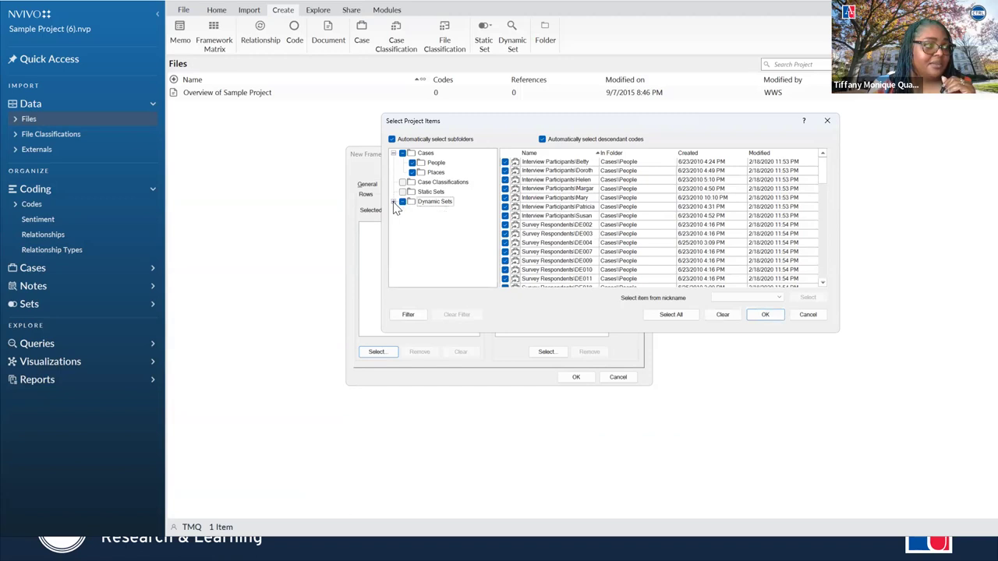
pyautogui.click(393, 203)
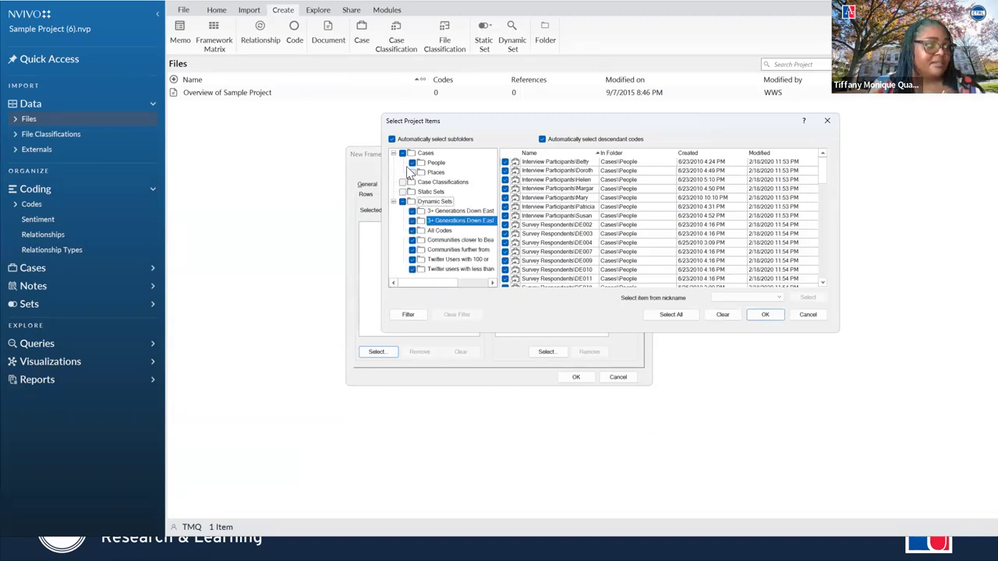
pyautogui.click(412, 240)
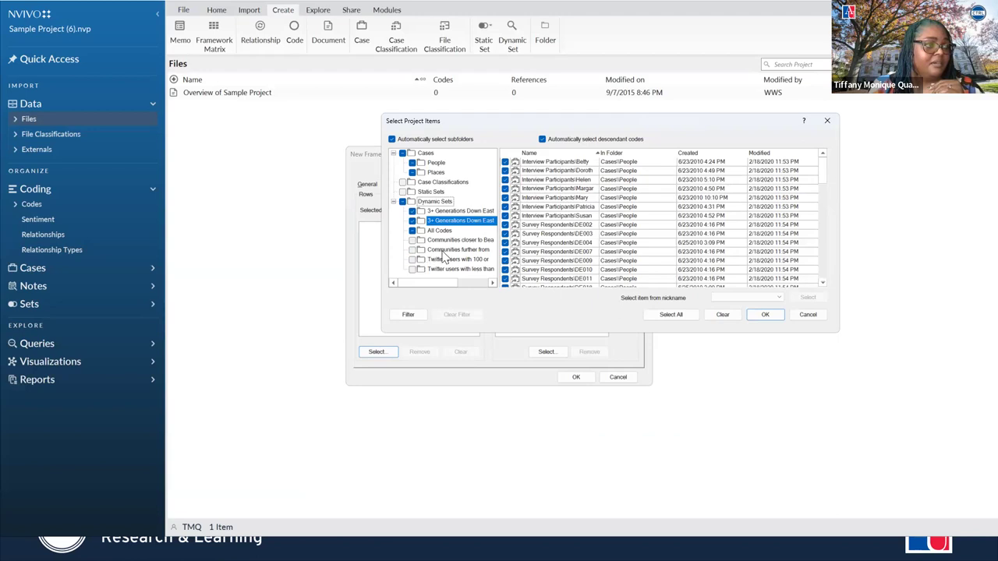
pyautogui.scroll(-2, 545, 249)
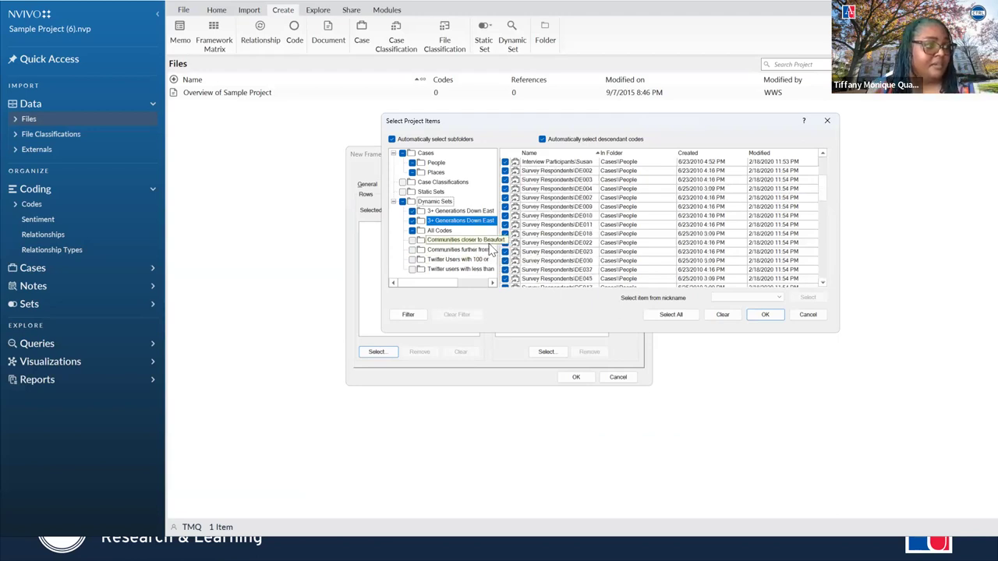
pyautogui.click(412, 221)
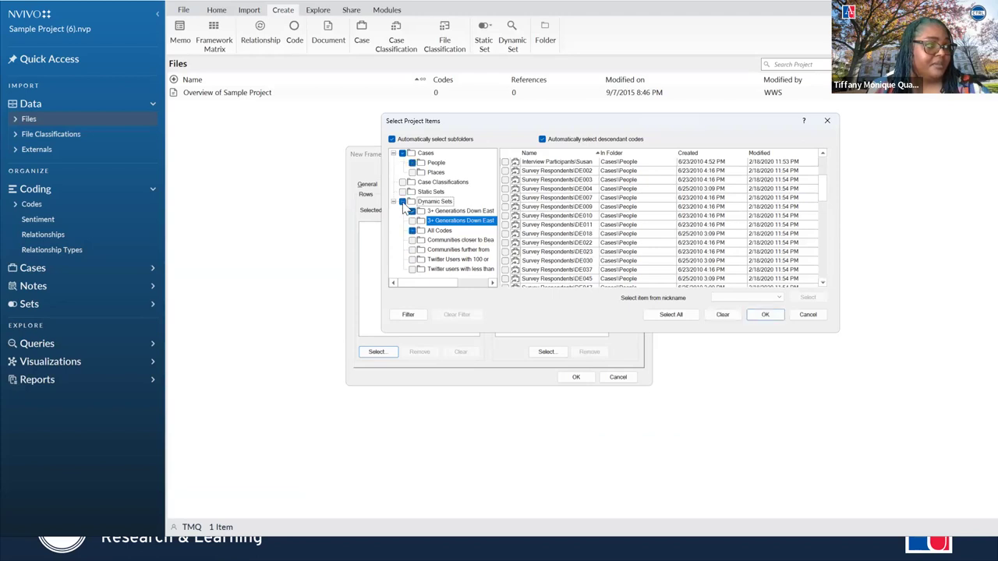
# - Clear the selected items and try toggling the two 3+ Generations Down East sets with automatic selection of descendant codes off and on
pyautogui.click(543, 140)
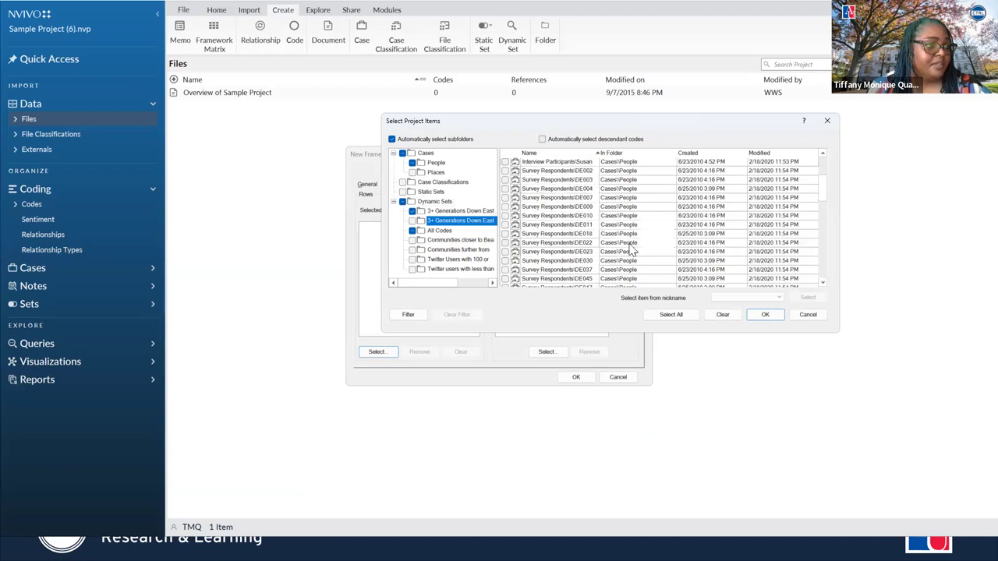
pyautogui.click(730, 320)
pyautogui.click(439, 220)
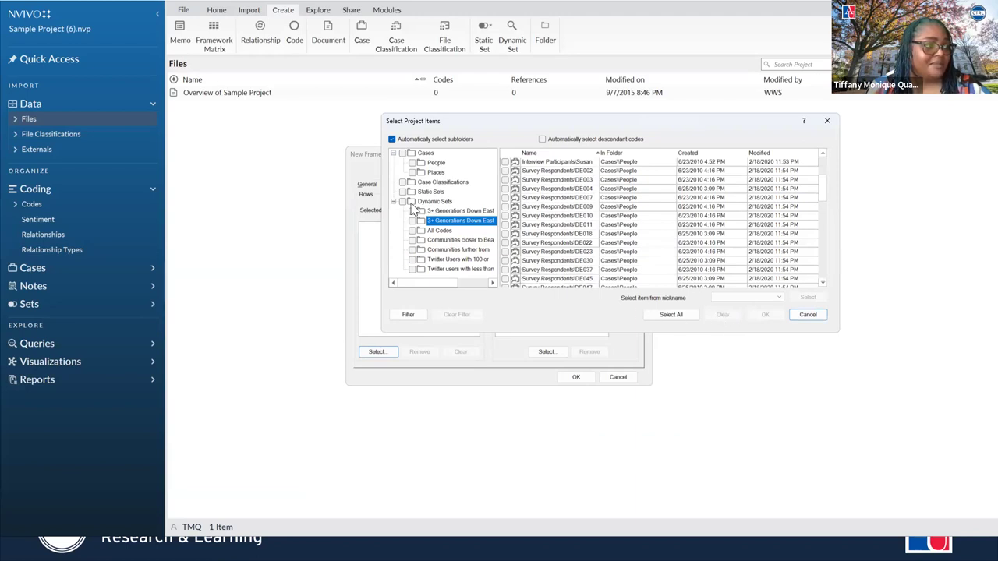
pyautogui.click(412, 220)
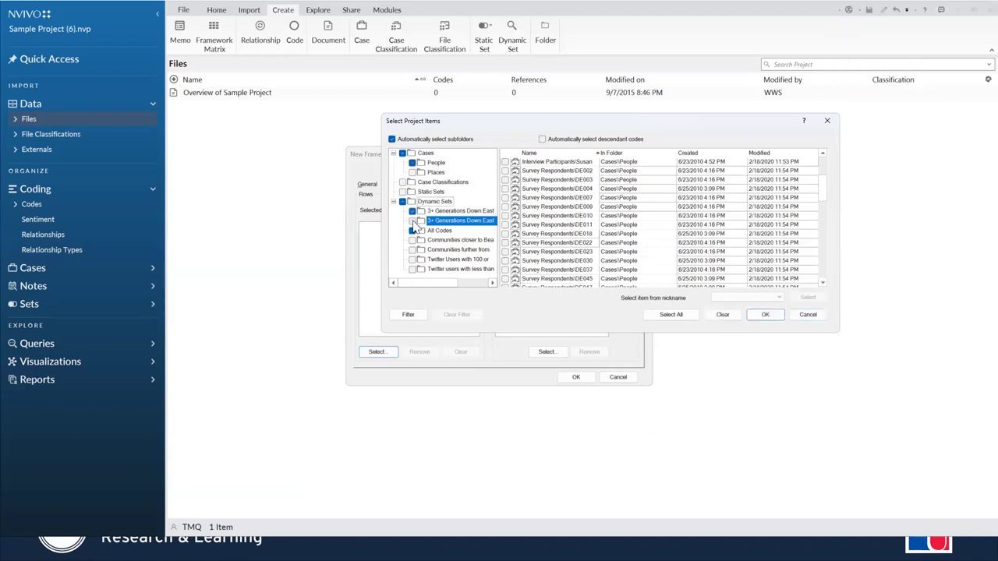
pyautogui.click(413, 221)
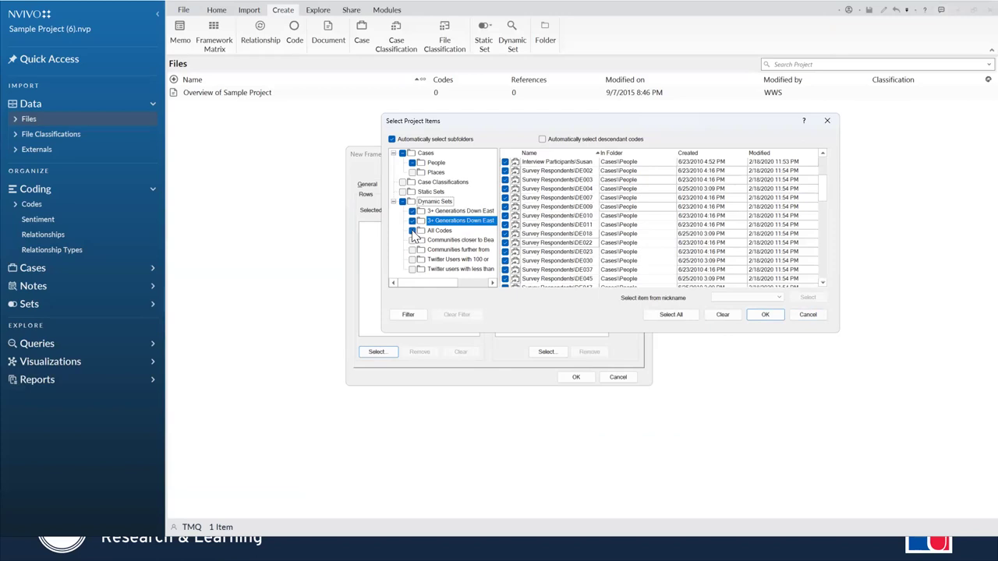
pyautogui.click(412, 221)
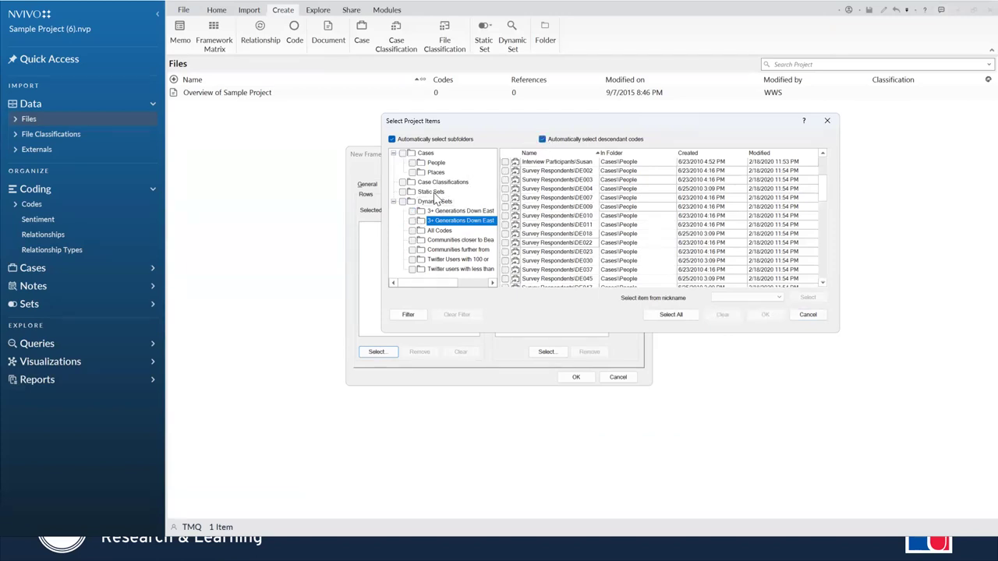
pyautogui.click(412, 212)
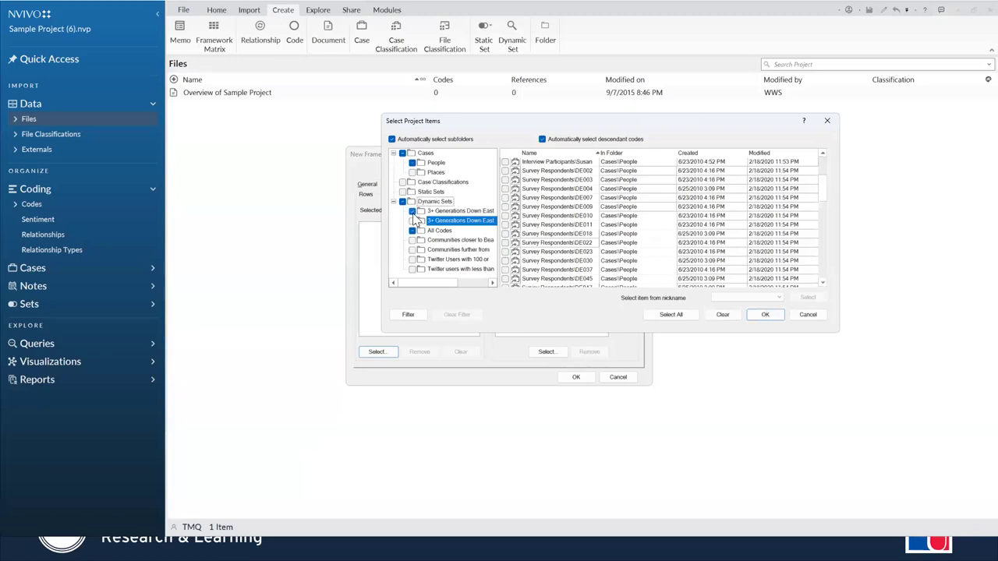
# - Turn off automatic selection of descendant codes and try each 3+ Generations Down East set, both together, and deselecting All Codes
pyautogui.click(542, 140)
pyautogui.click(402, 202)
pyautogui.click(411, 211)
pyautogui.click(411, 211)
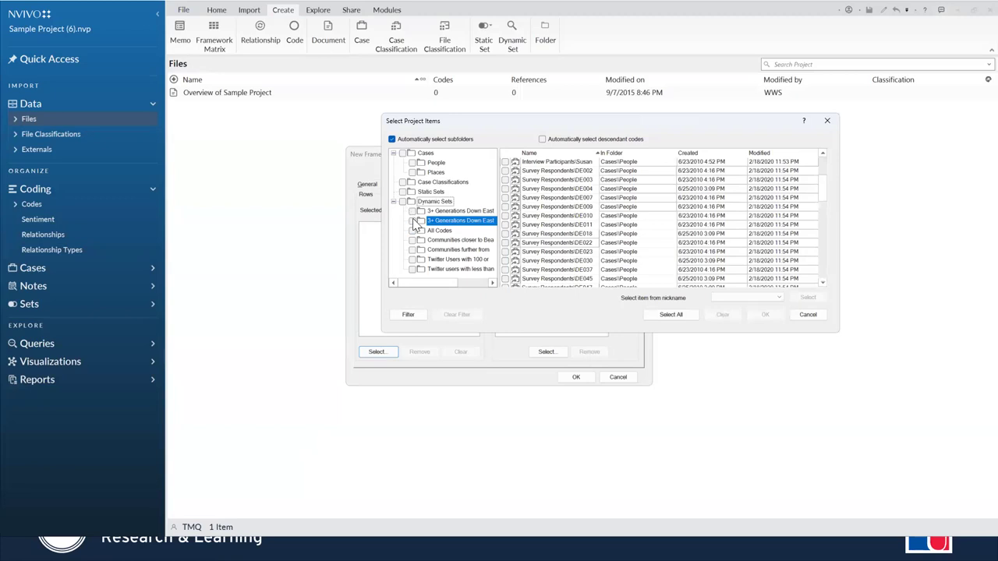
pyautogui.click(412, 220)
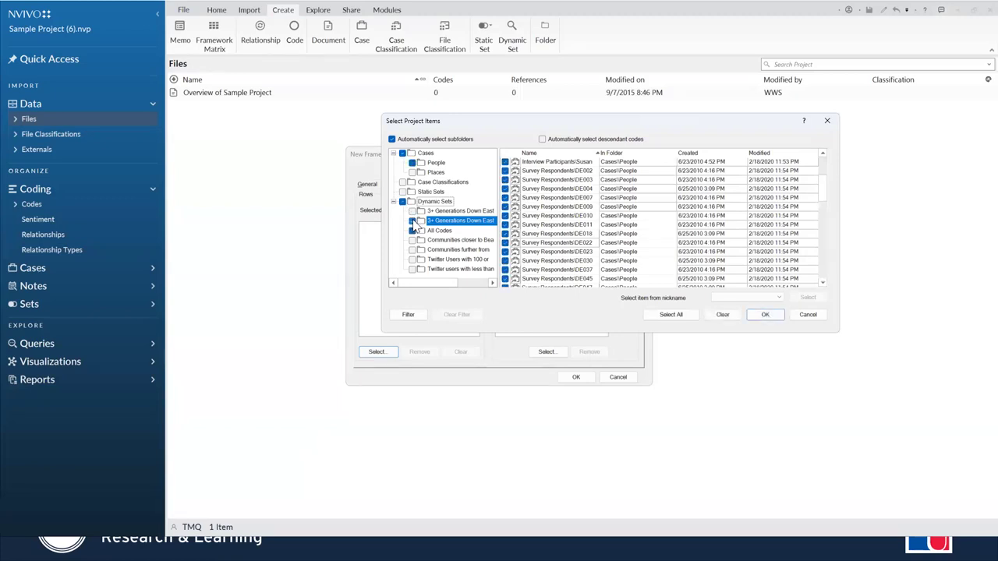
pyautogui.click(412, 220)
pyautogui.click(412, 211)
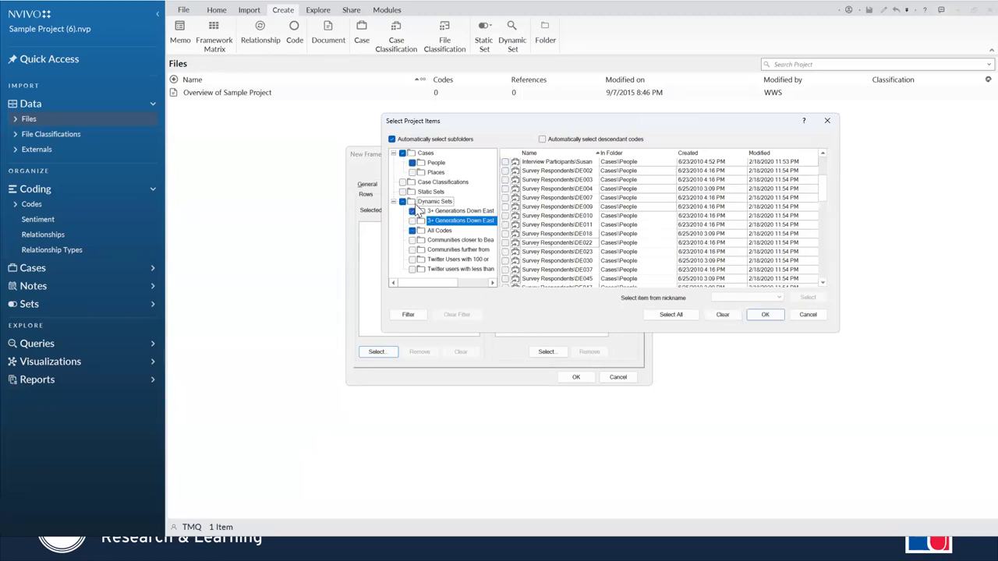
pyautogui.click(412, 222)
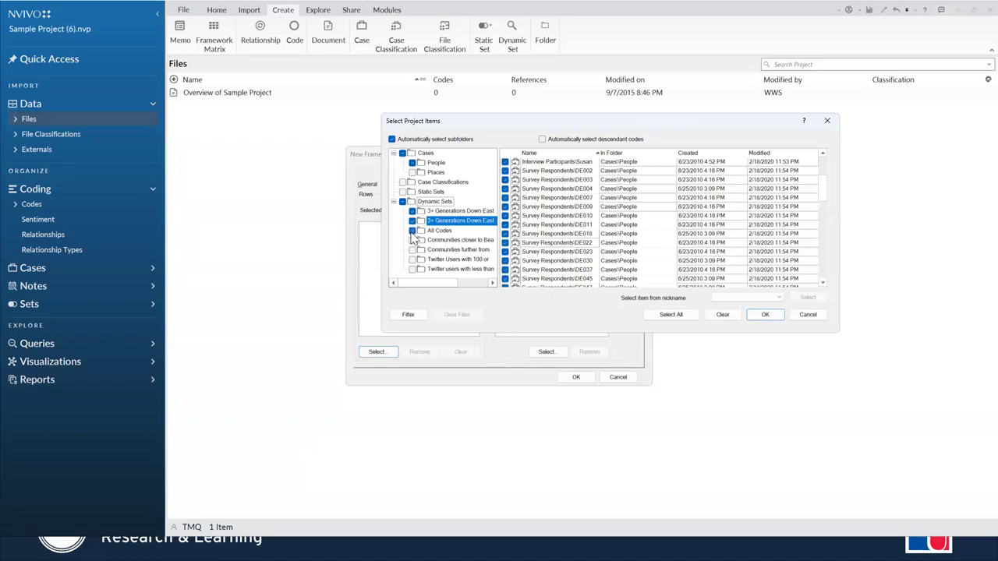
pyautogui.click(413, 231)
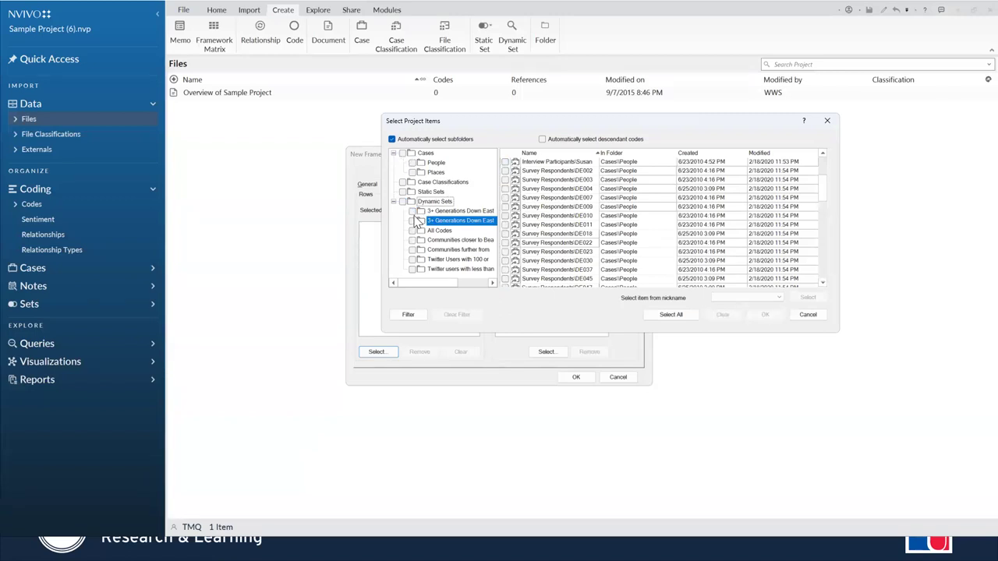
pyautogui.click(412, 221)
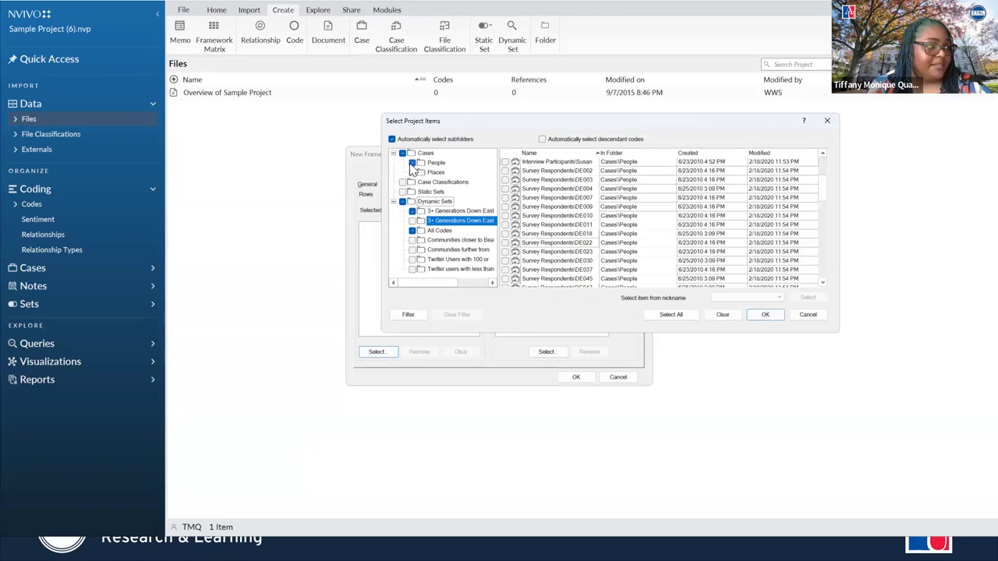
# - Enable automatic selection of descendant codes and try selecting and deselecting individual interview participant and survey respondent cases
pyautogui.click(541, 140)
pyautogui.click(505, 161)
pyautogui.click(504, 171)
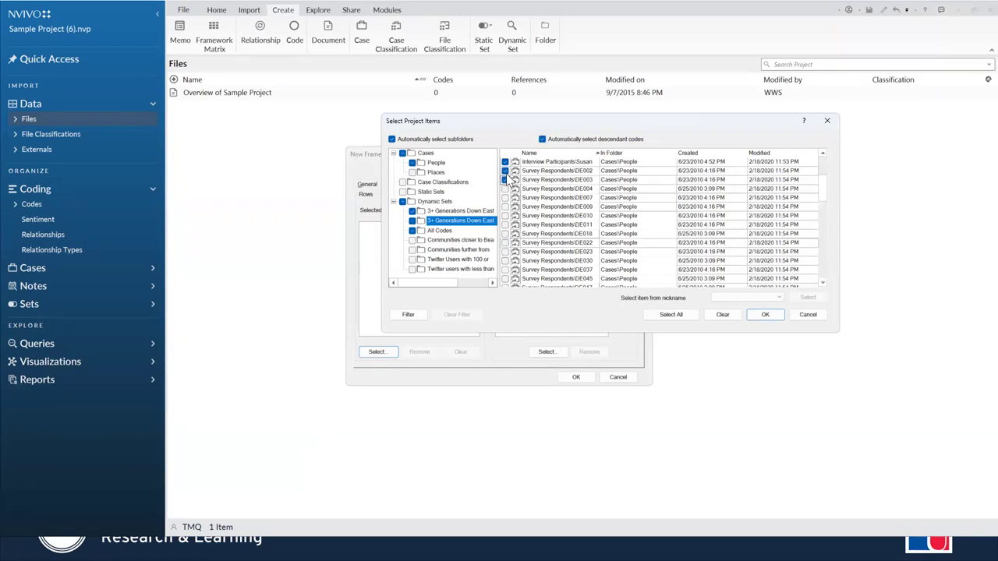
pyautogui.click(504, 170)
pyautogui.click(505, 161)
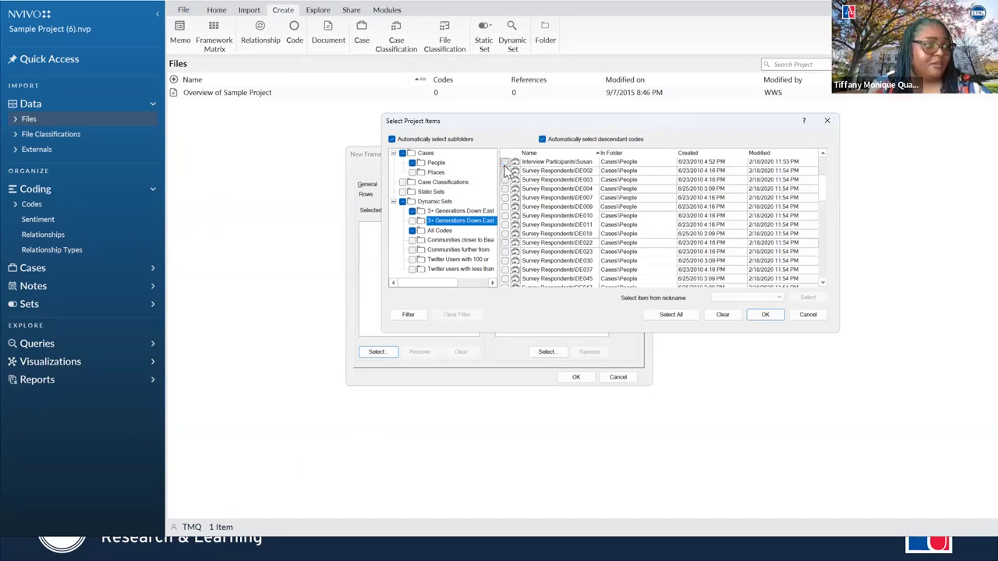
pyautogui.scroll(1, 527, 175)
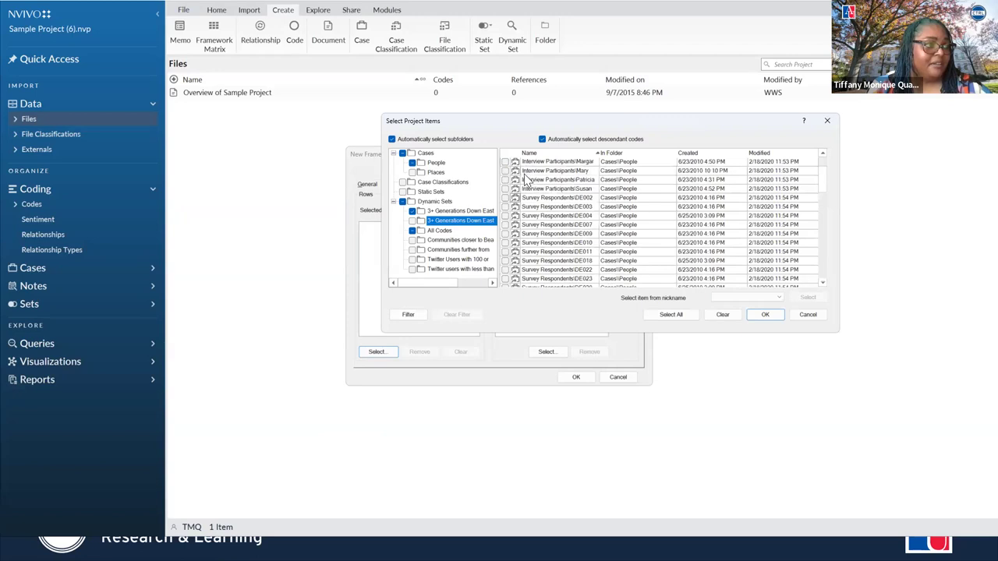
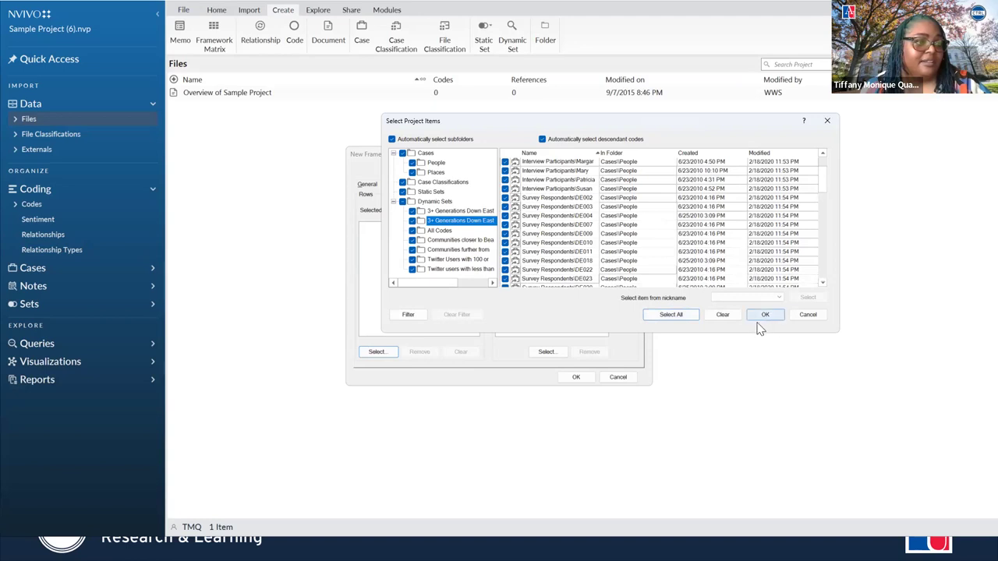
# - Clear all selected project items, cancel the row case selection, and recheck the framework matrix's name
pyautogui.click(731, 315)
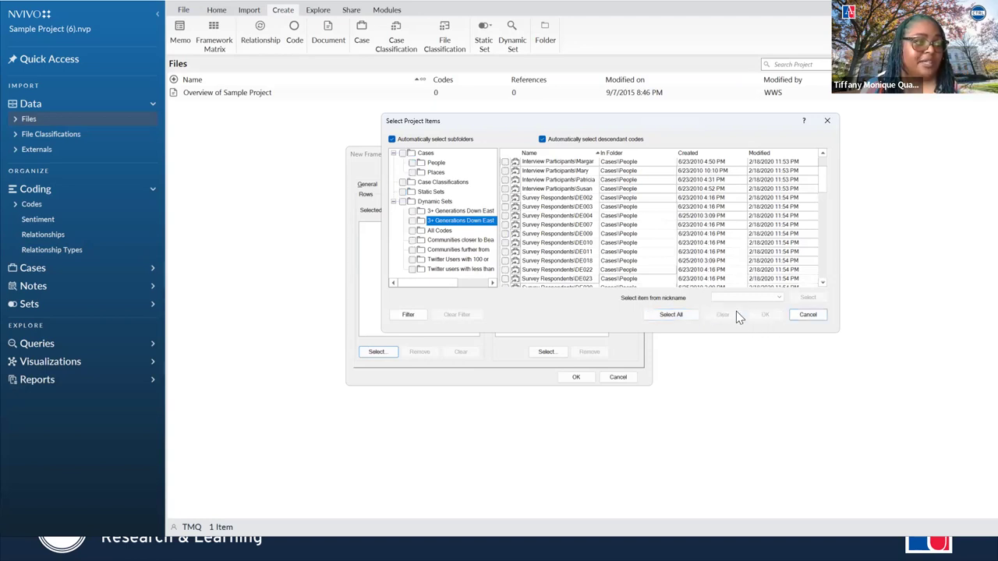
pyautogui.click(807, 314)
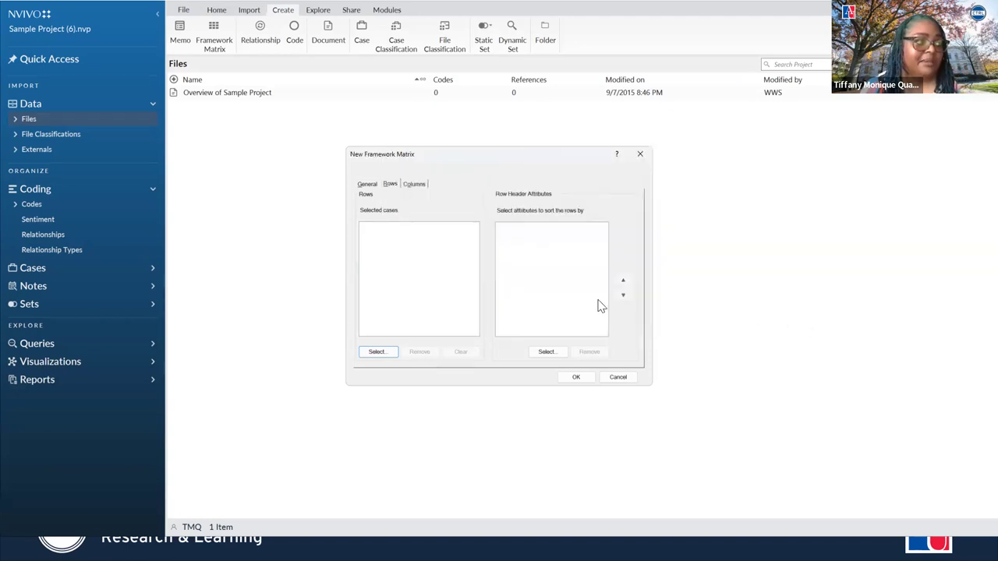
pyautogui.click(368, 183)
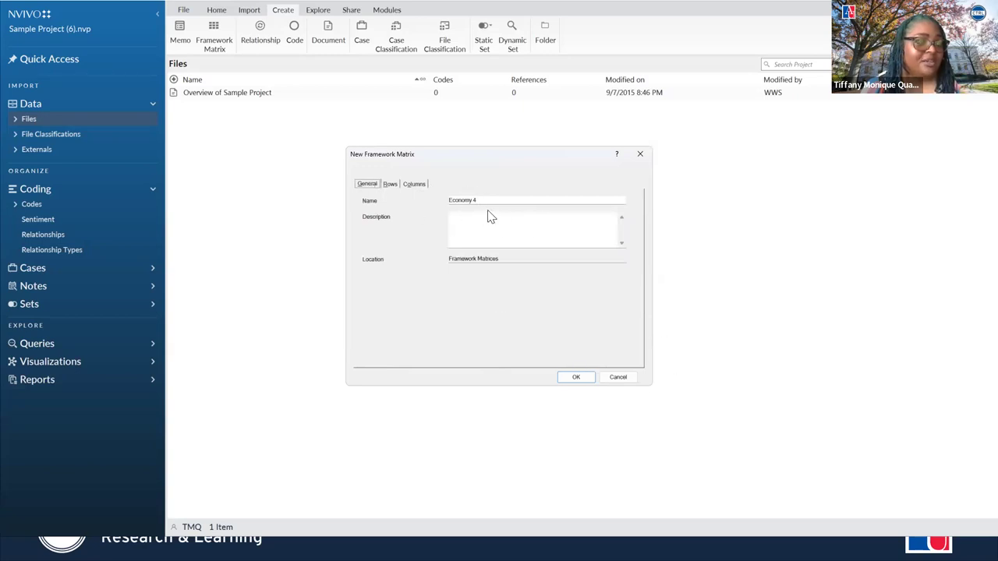
pyautogui.click(577, 378)
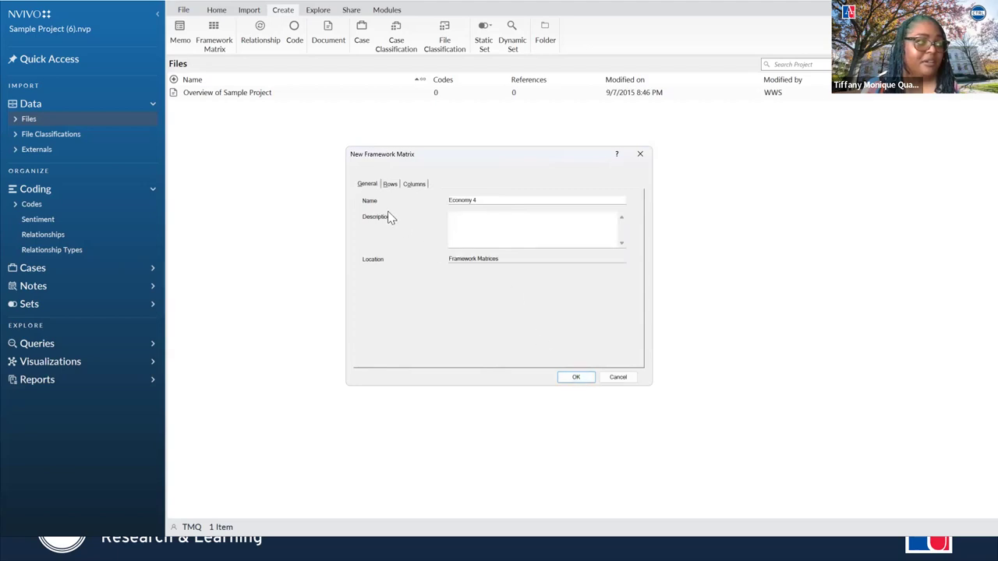
# - Add the People cases as the matrix rows with automatic selection of descendant codes enabled, and review the selected cases
pyautogui.click(390, 187)
pyautogui.click(377, 353)
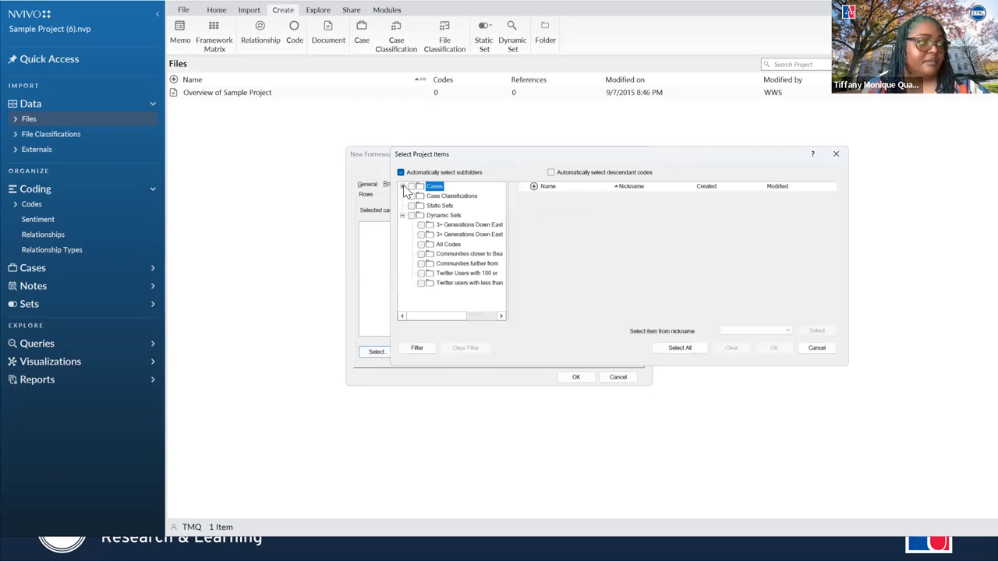
pyautogui.click(403, 187)
pyautogui.click(421, 196)
pyautogui.click(421, 292)
pyautogui.click(421, 302)
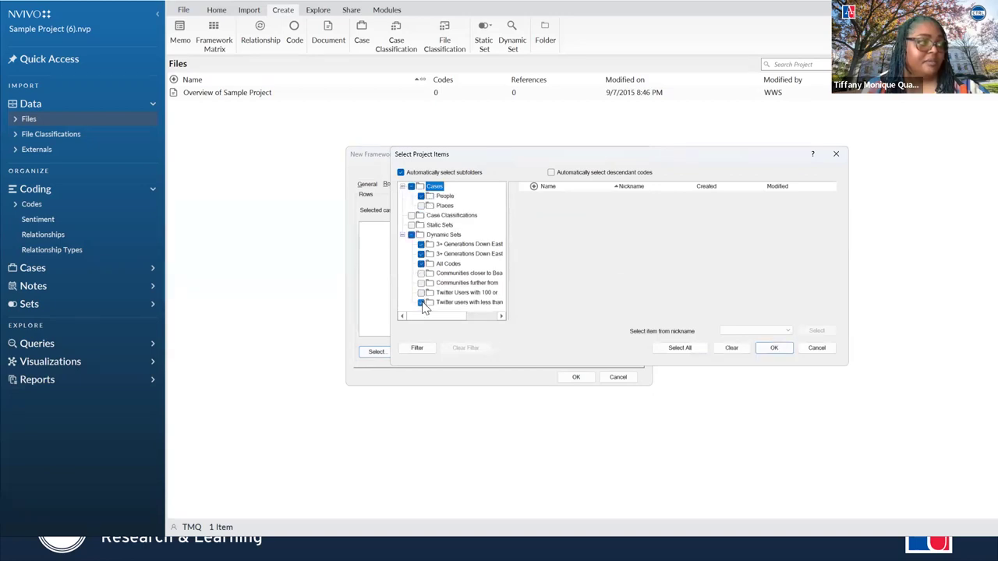
pyautogui.click(551, 173)
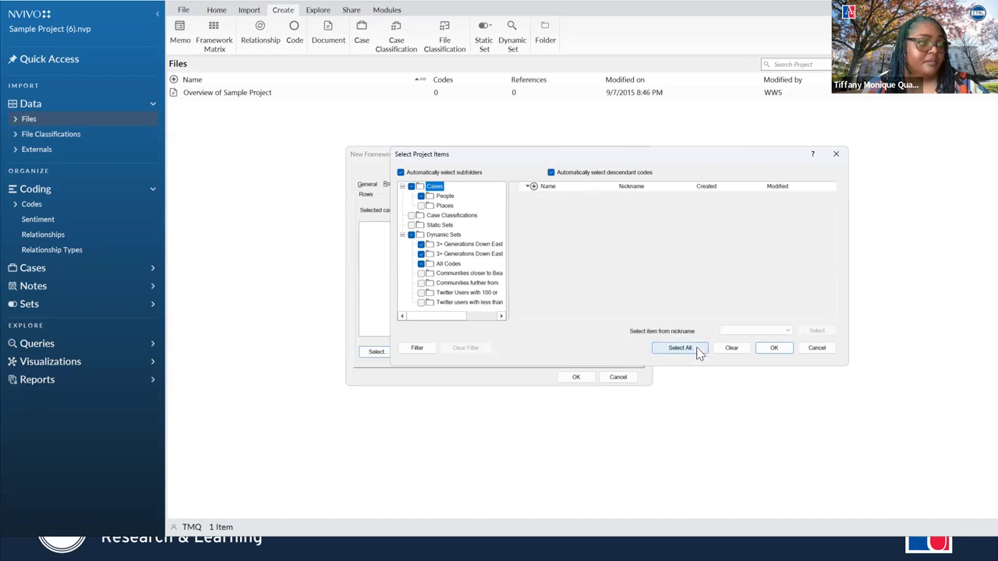
pyautogui.click(773, 348)
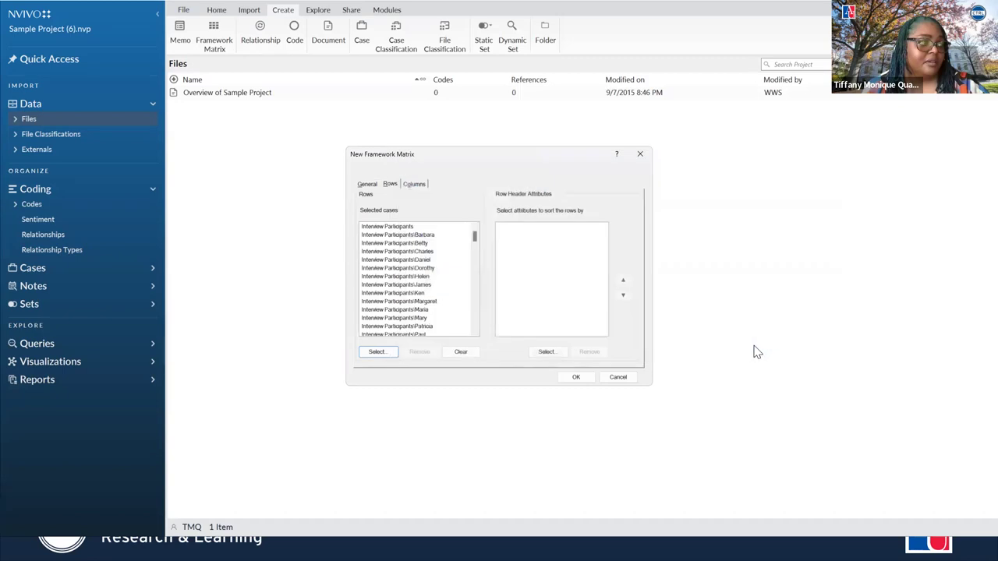
pyautogui.scroll(-4, 450, 284)
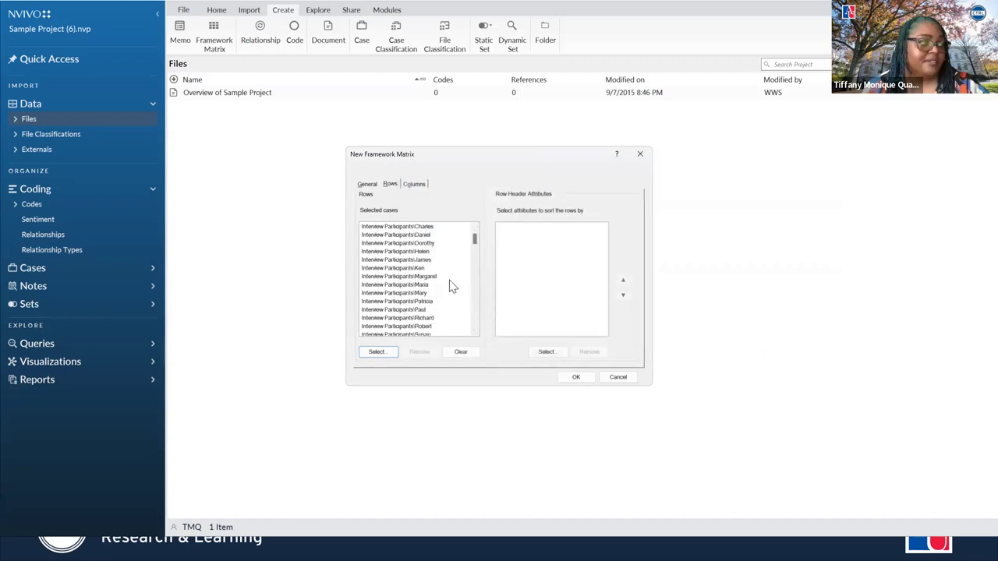
pyautogui.scroll(4, 442, 287)
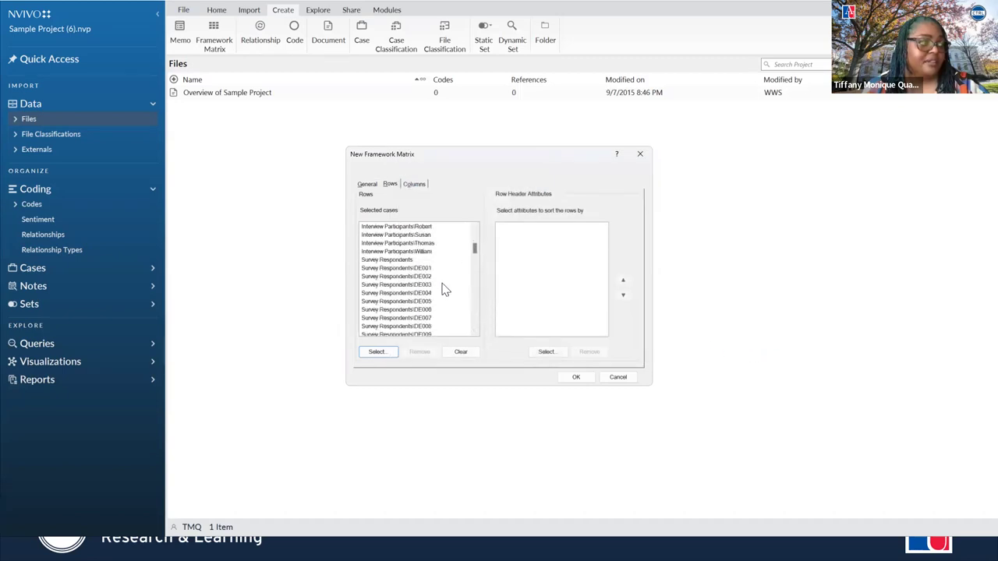
# - Add the Person classification's Age Group and Gender attributes as the row header attributes for sorting the rows
pyautogui.click(551, 355)
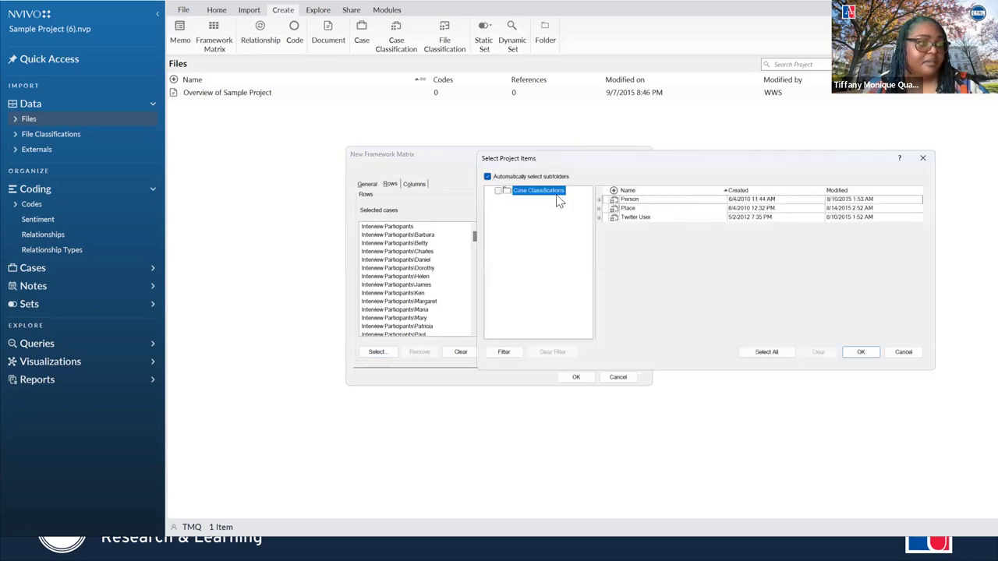
pyautogui.click(598, 199)
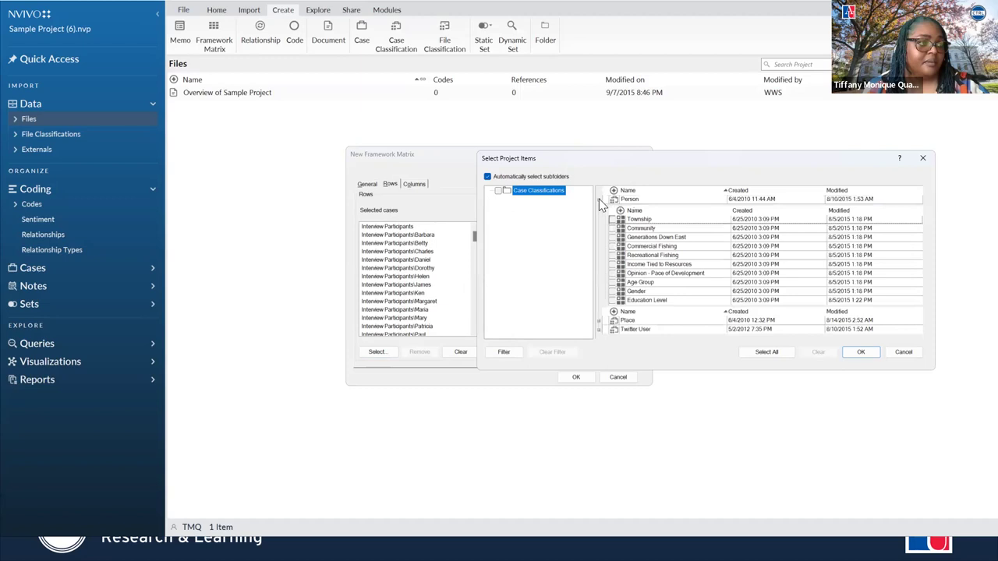
pyautogui.click(612, 282)
pyautogui.click(612, 291)
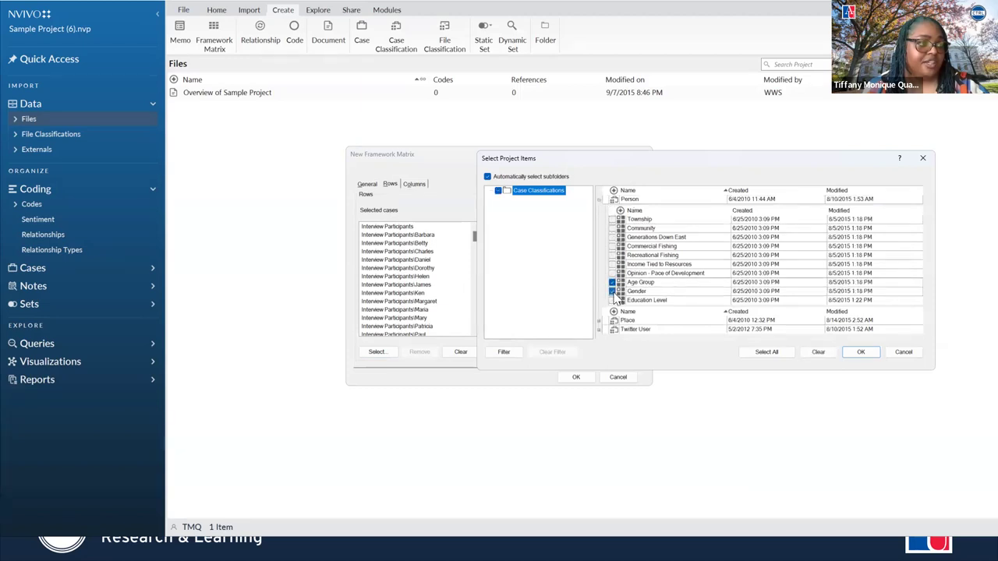
pyautogui.click(857, 353)
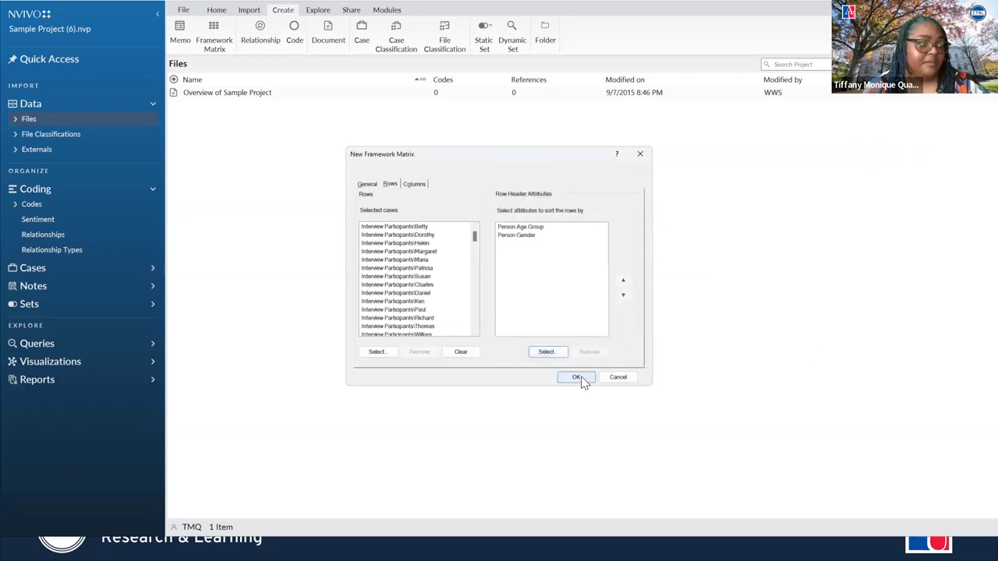
# - Add the Economy codes Agriculture, Fishing or aquaculture, Jobs and cost of living, and Tourism as the columns and create the framework matrix
pyautogui.click(414, 186)
pyautogui.click(484, 357)
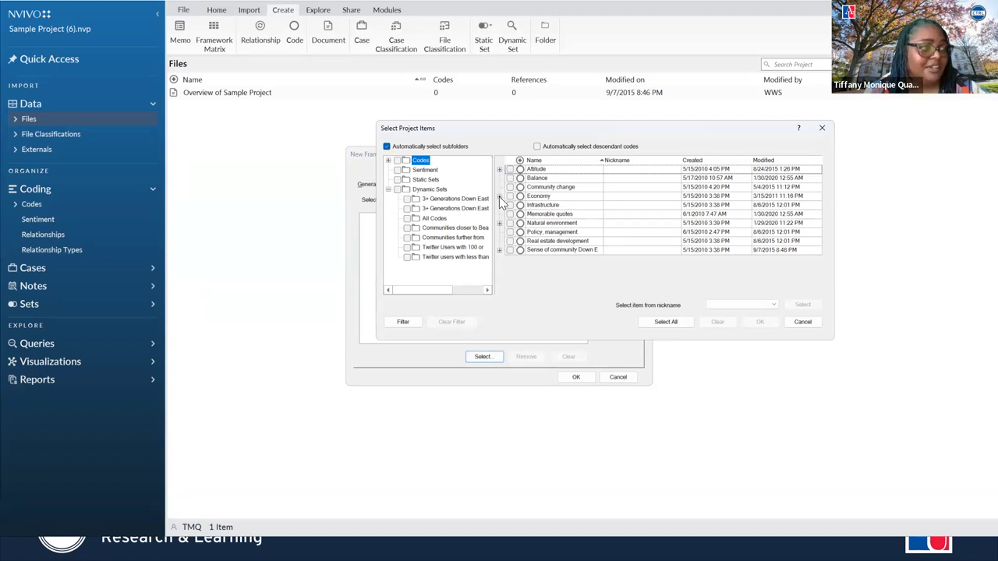
pyautogui.click(500, 197)
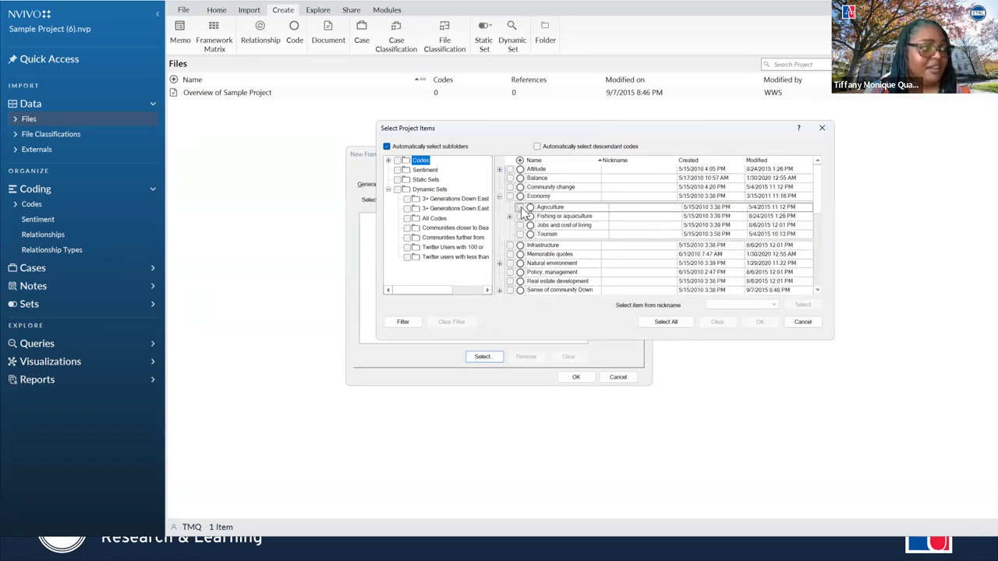
pyautogui.click(520, 207)
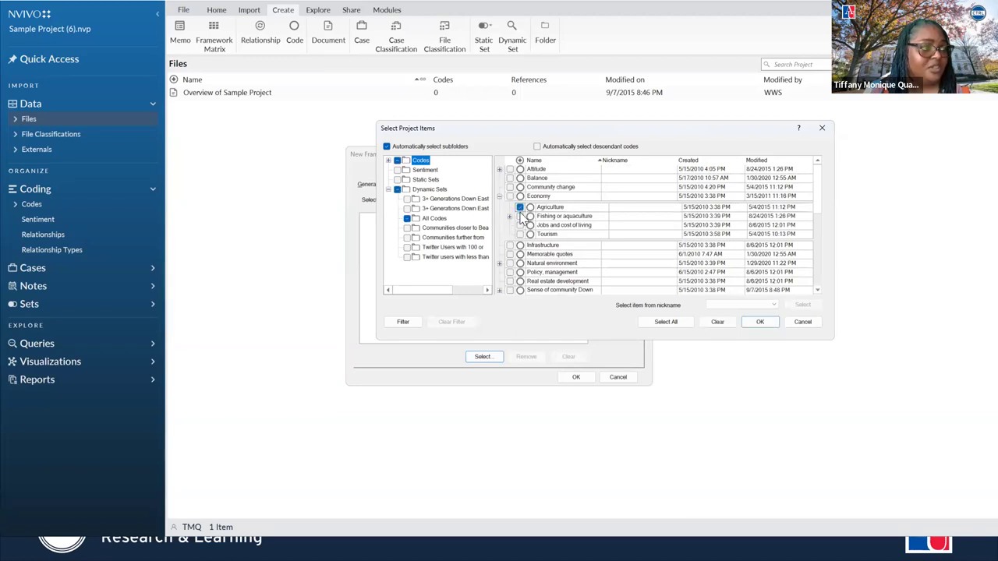
pyautogui.click(519, 215)
pyautogui.click(519, 226)
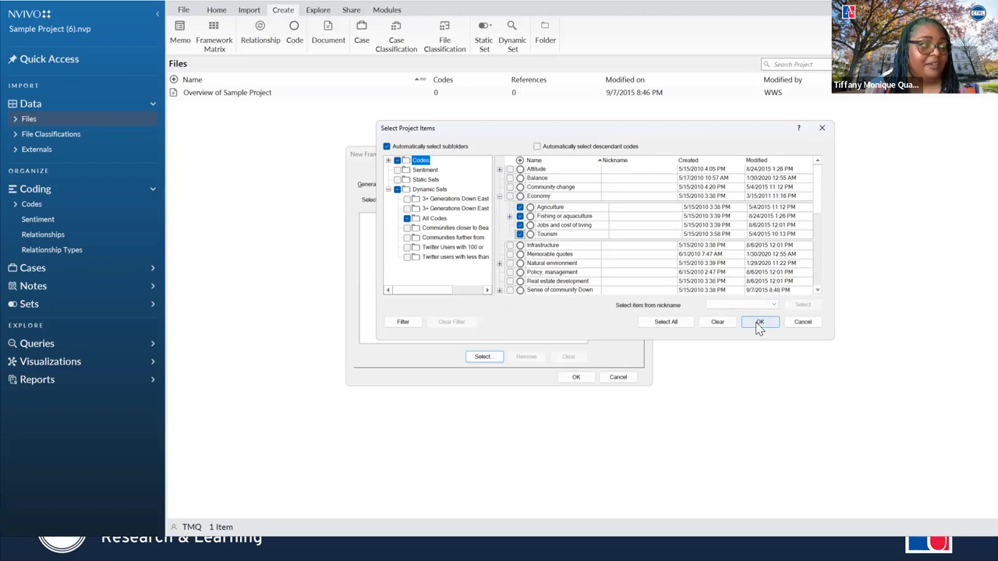
pyautogui.click(757, 322)
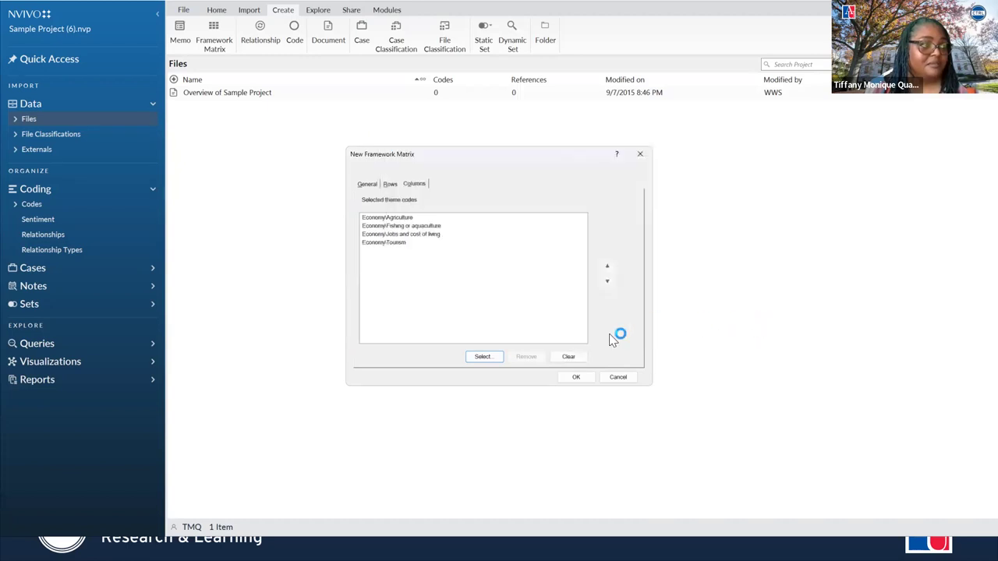
pyautogui.click(576, 378)
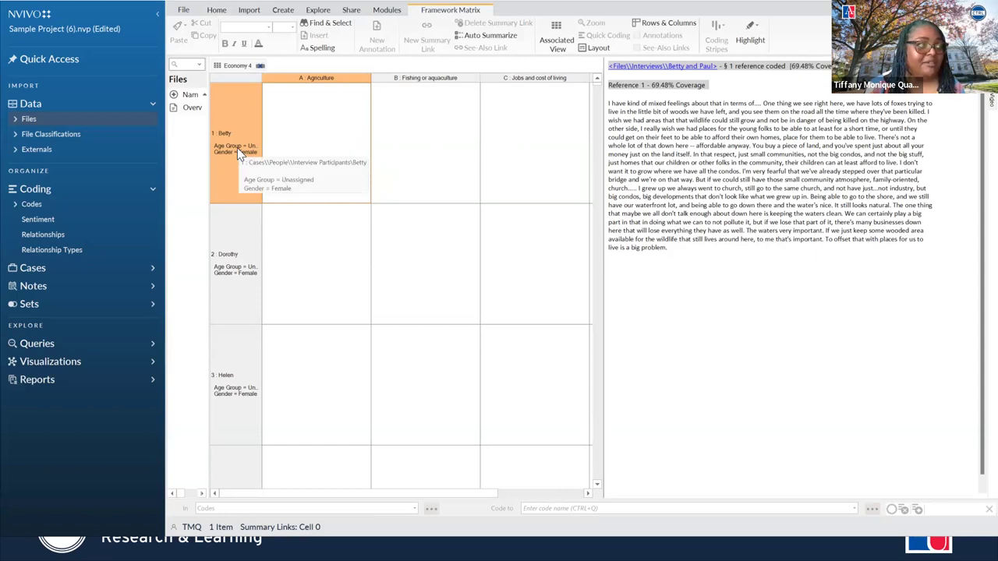
# - Examine the associated content for the first case and a male survey respondent aged 30 - 39, then return to the first rows
pyautogui.click(304, 148)
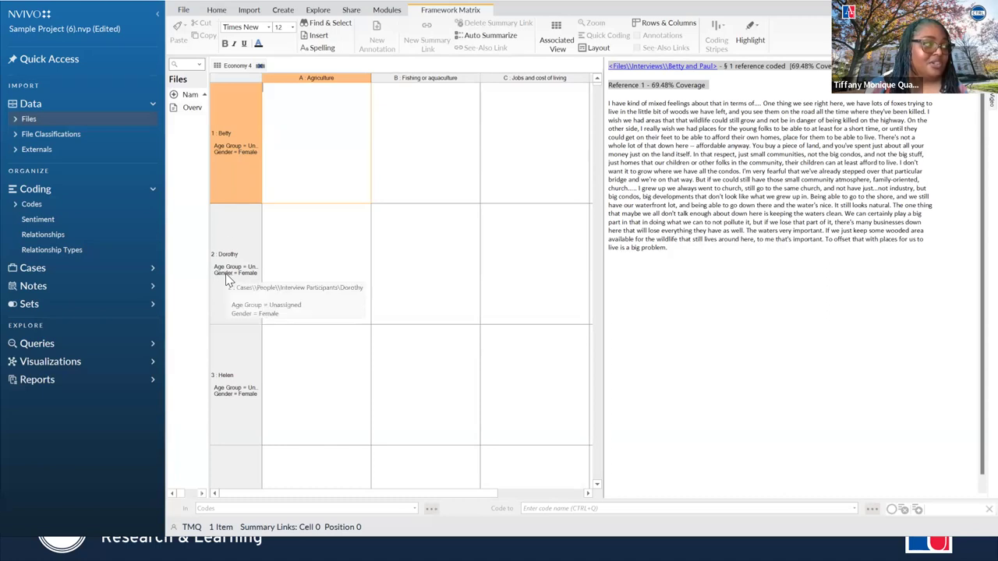
pyautogui.scroll(-5, 230, 287)
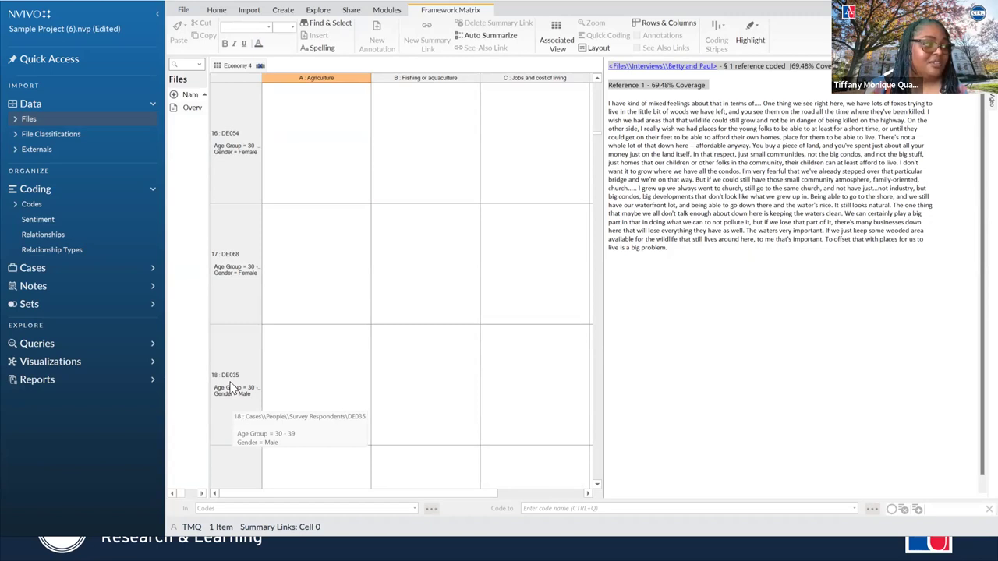
pyautogui.click(311, 378)
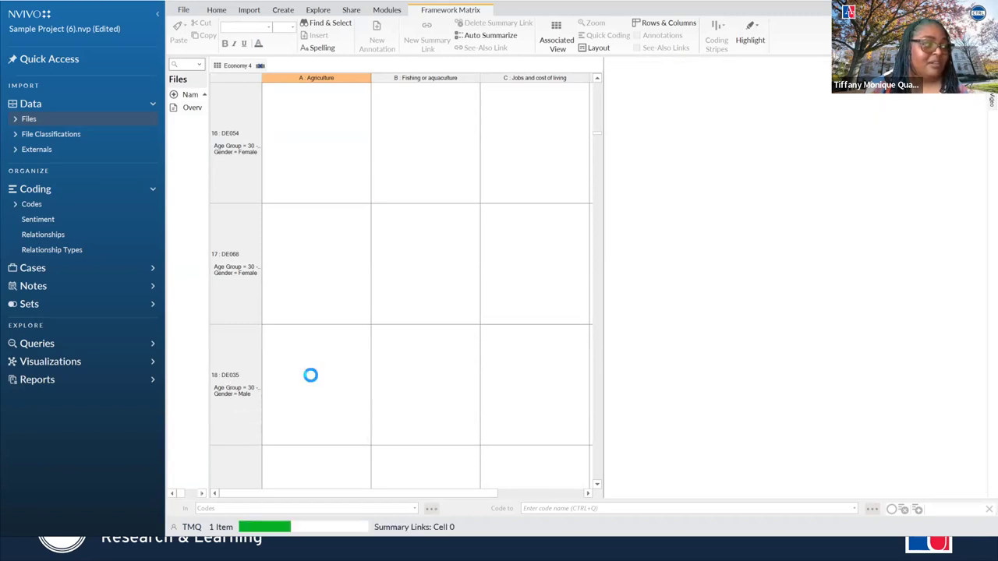
pyautogui.click(308, 375)
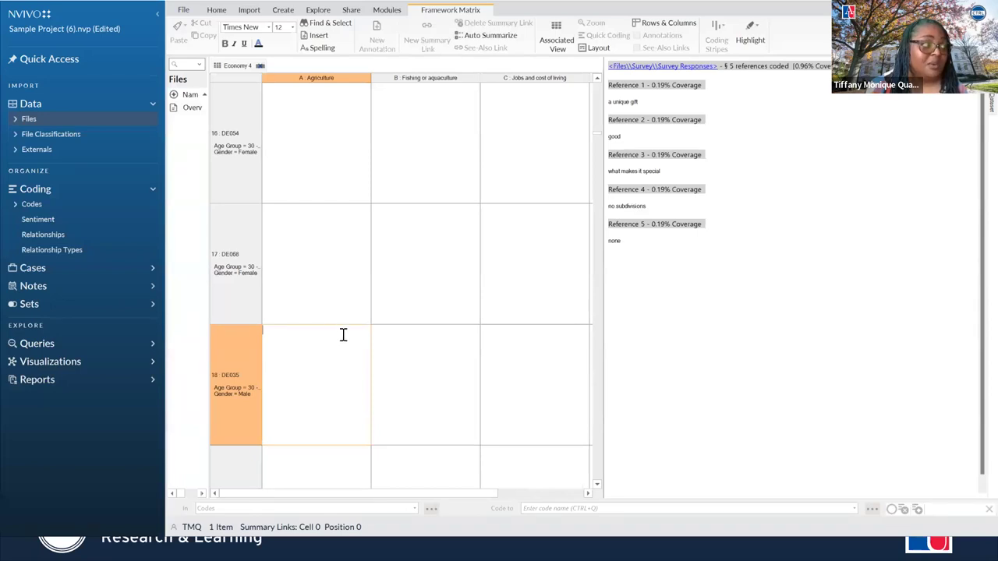
pyautogui.click(597, 135)
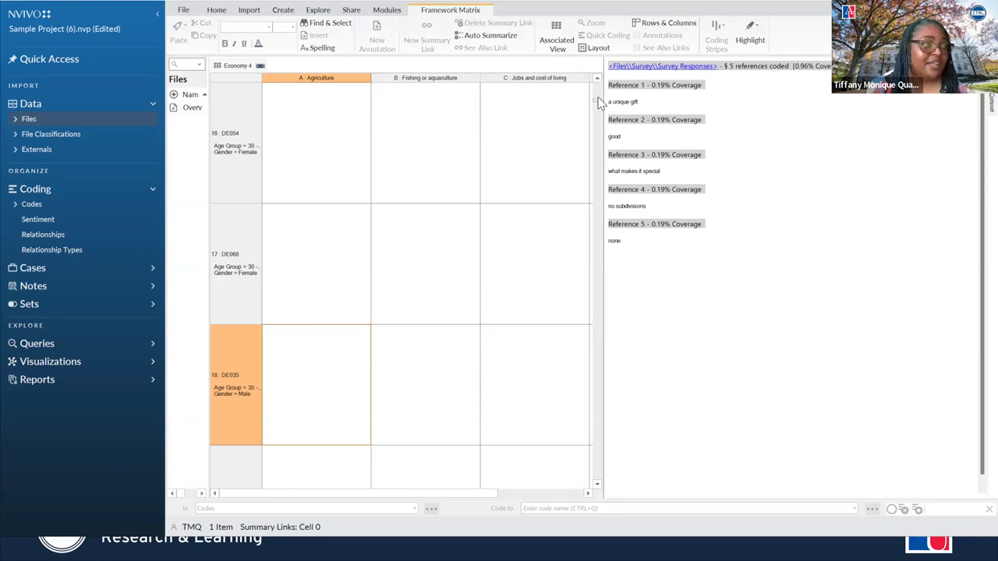
pyautogui.scroll(10, 597, 83)
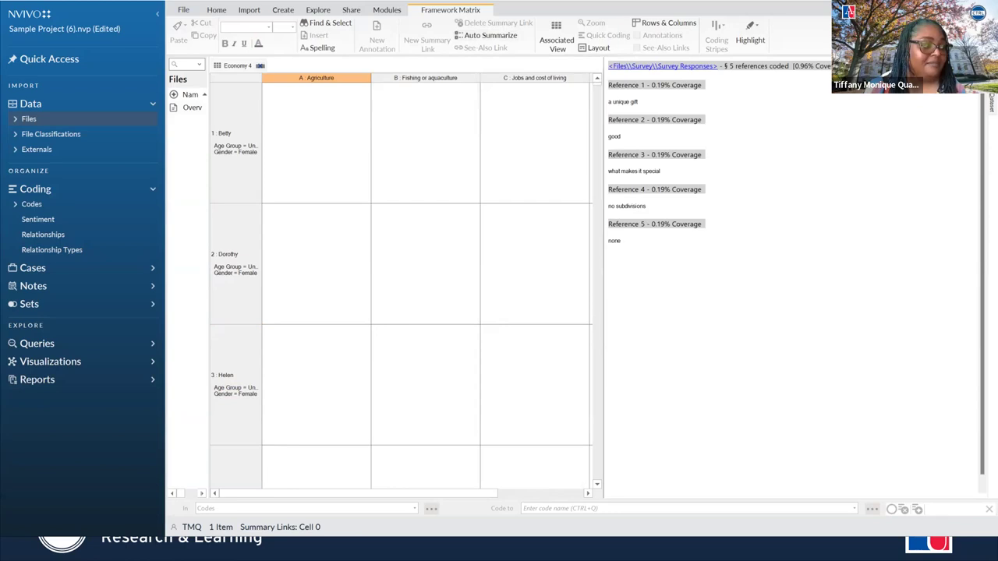
pyautogui.hotkey('alt', 'Tab')
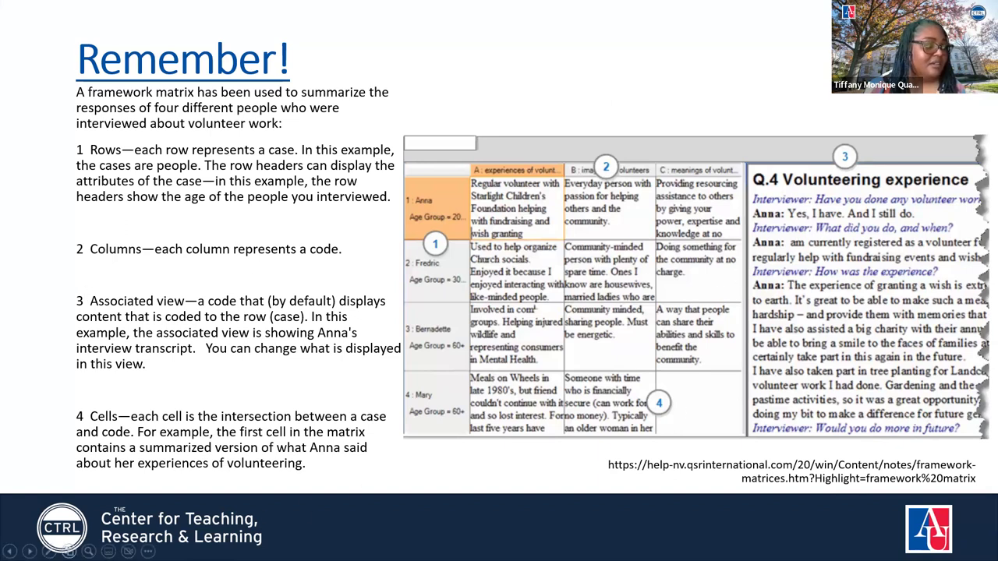
pyautogui.click(29, 551)
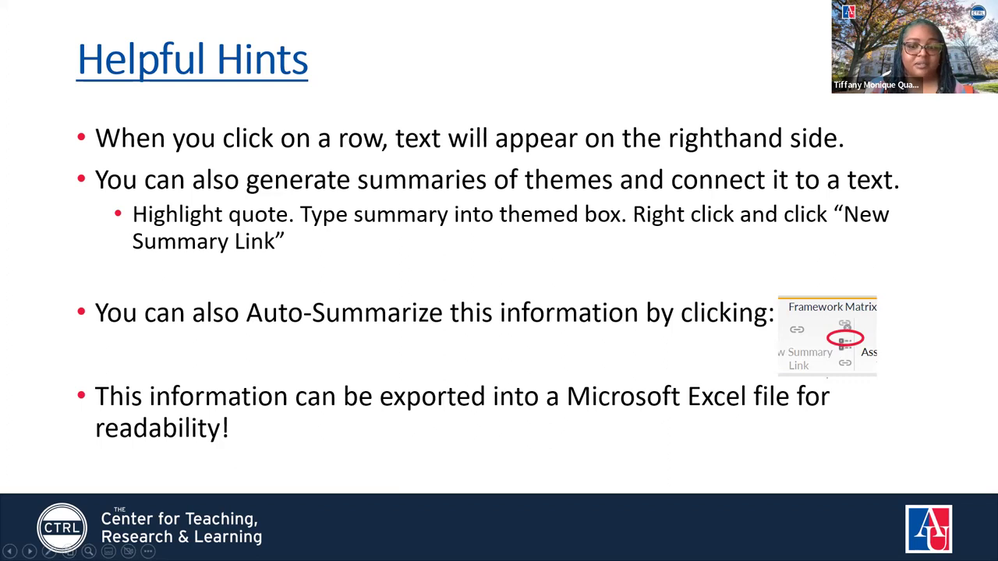
pyautogui.hotkey('alt', 'Tab')
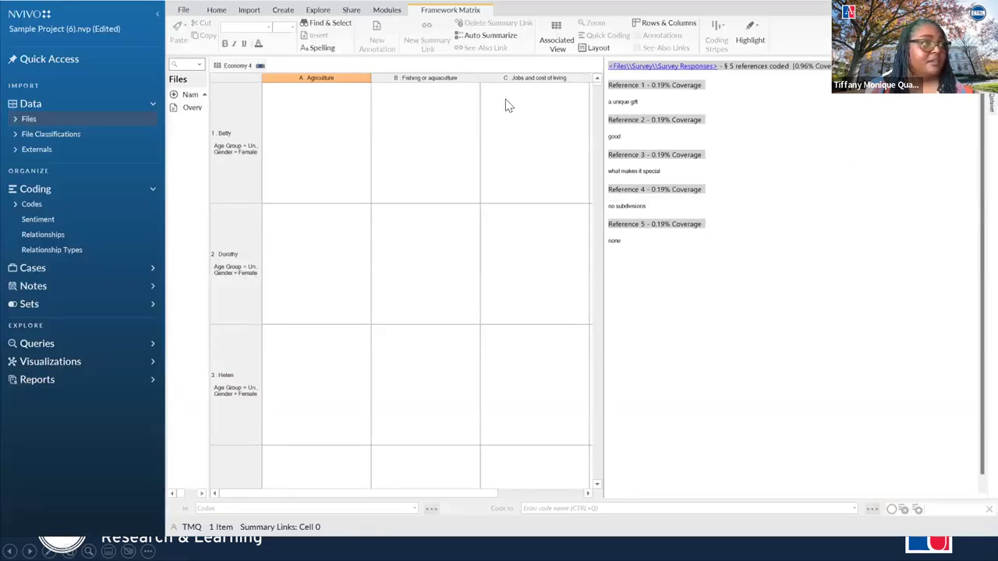
# - Auto-summarize the coded content into the cells of the Economy 4 framework matrix
pyautogui.click(462, 43)
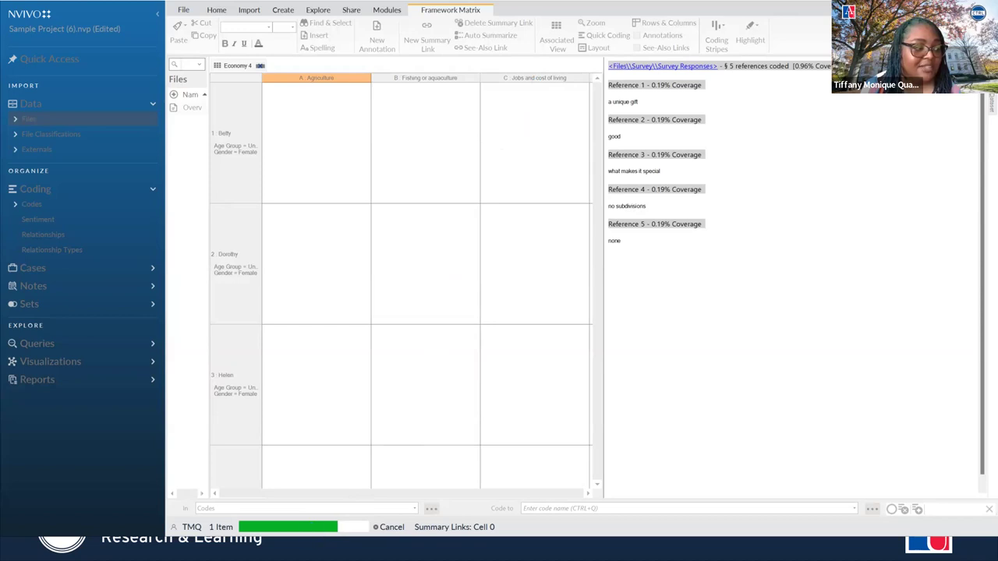
pyautogui.hotkey('alt', 'Tab')
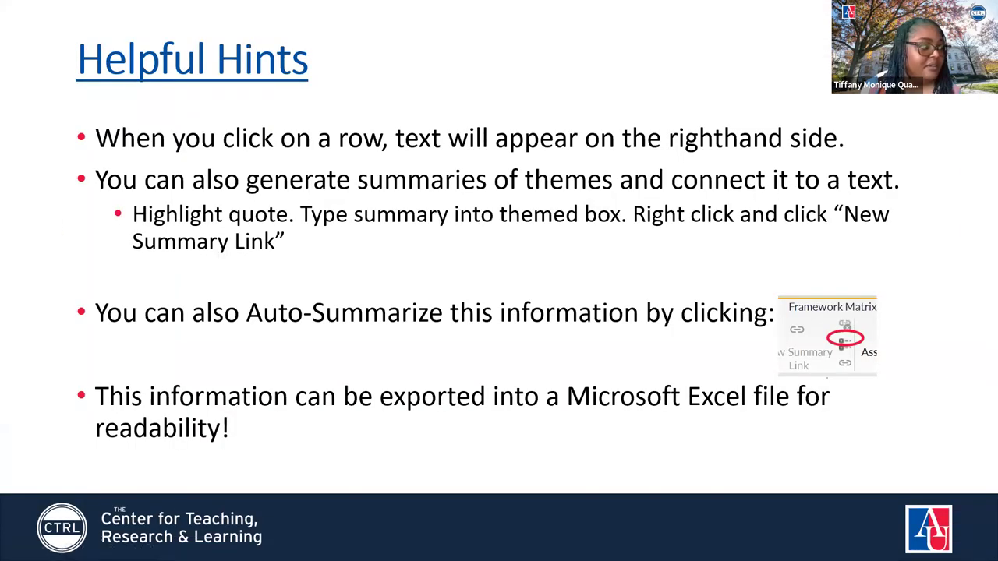
pyautogui.press('Right')
pyautogui.press('Right')
pyautogui.press('Right')
pyautogui.press('Right')
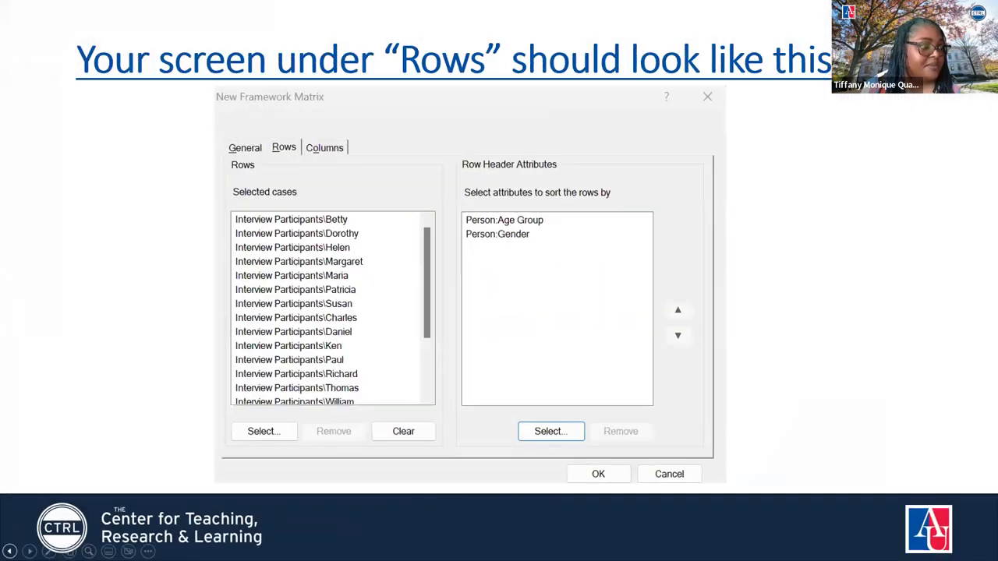
pyautogui.press('Right')
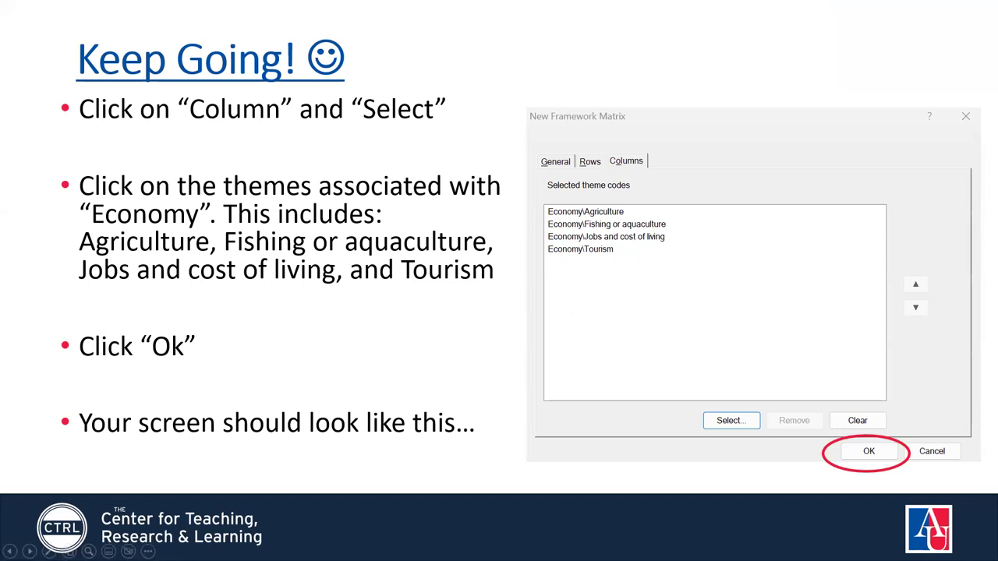
# - Switch back to NVivo, dismiss the auto-summarization notice, and review the generated summaries of the first cases
pyautogui.hotkey('alt', 'Tab')
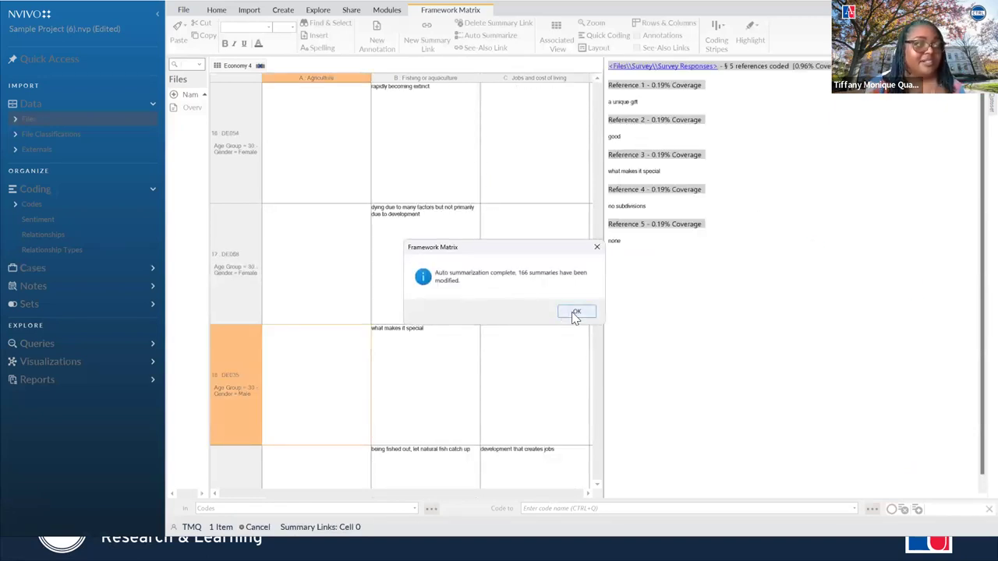
pyautogui.click(575, 313)
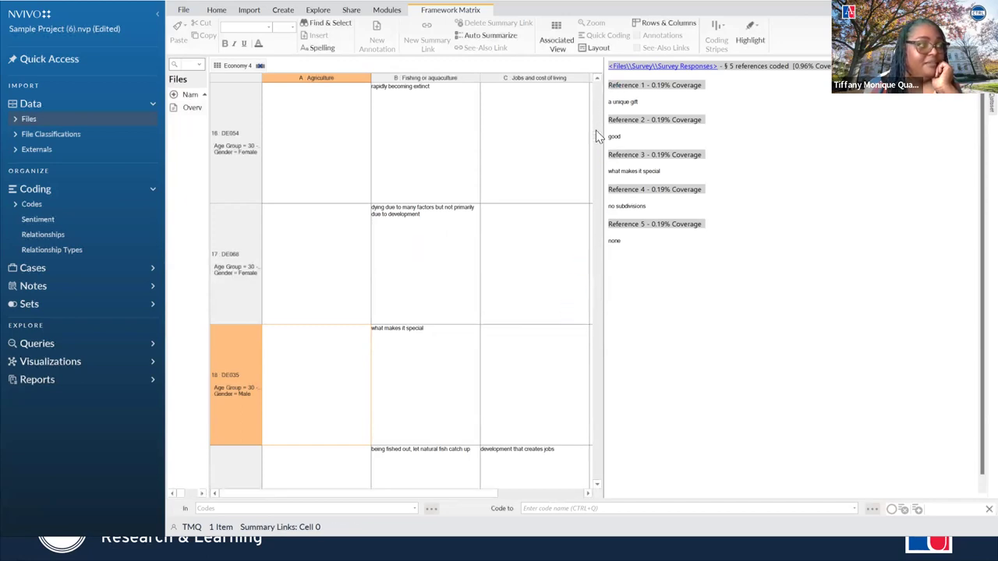
pyautogui.moveTo(595, 131); pyautogui.dragTo(597, 81)
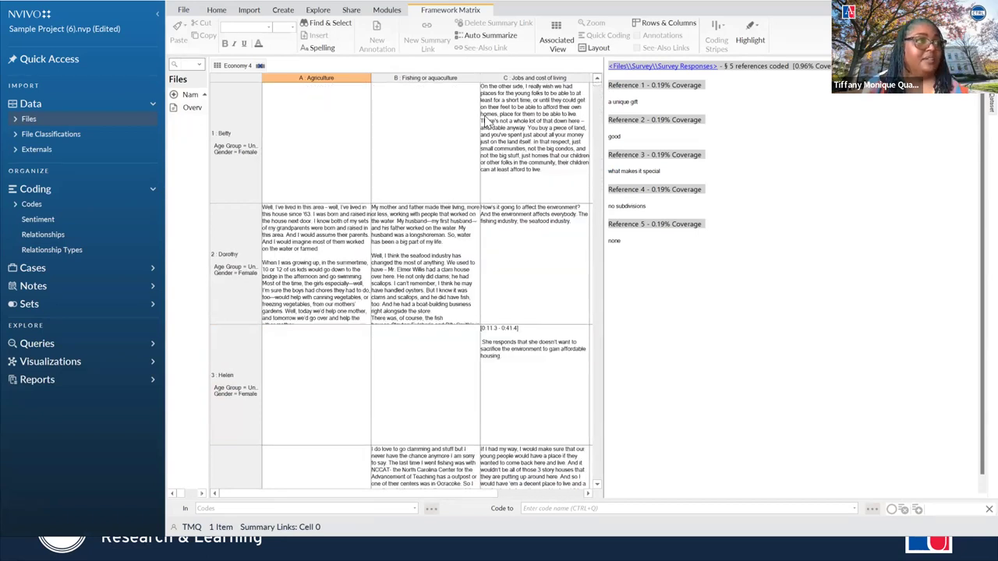
# - Append to the first case's Jobs and cost of living summary that the participant is making a great point about agriculture and cost of living in her town
pyautogui.click(510, 117)
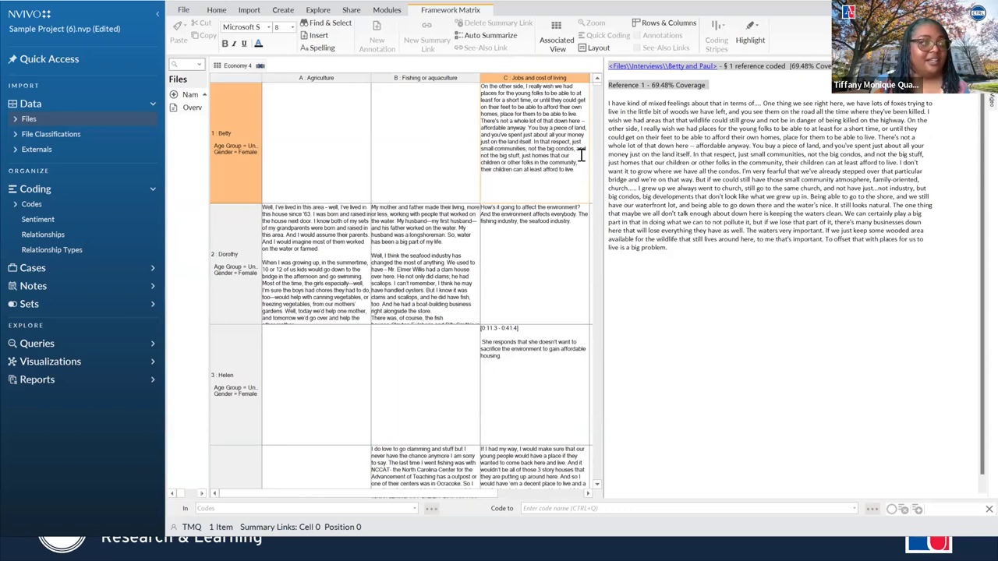
pyautogui.write('his')
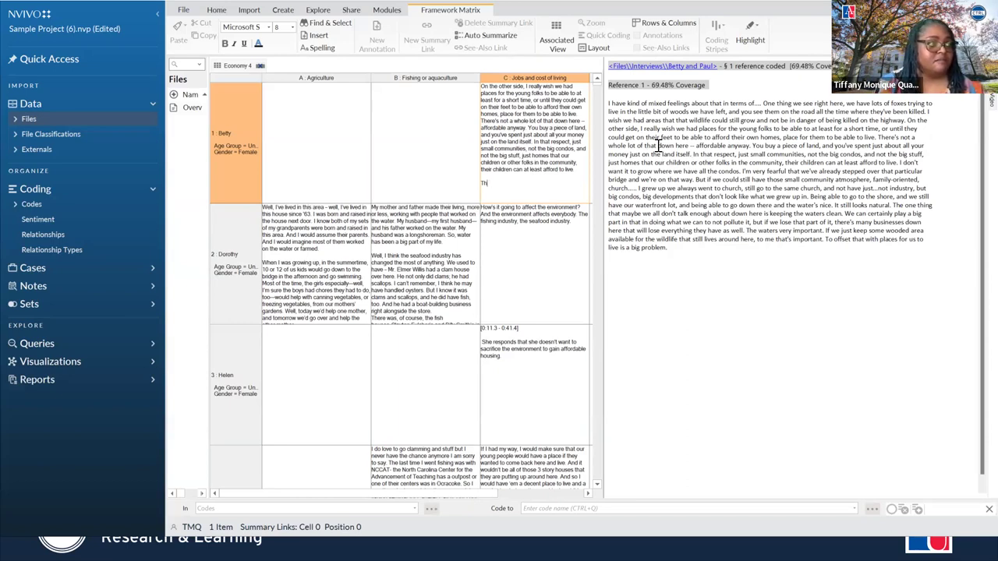
pyautogui.write('Betty is making a great point about agricultu')
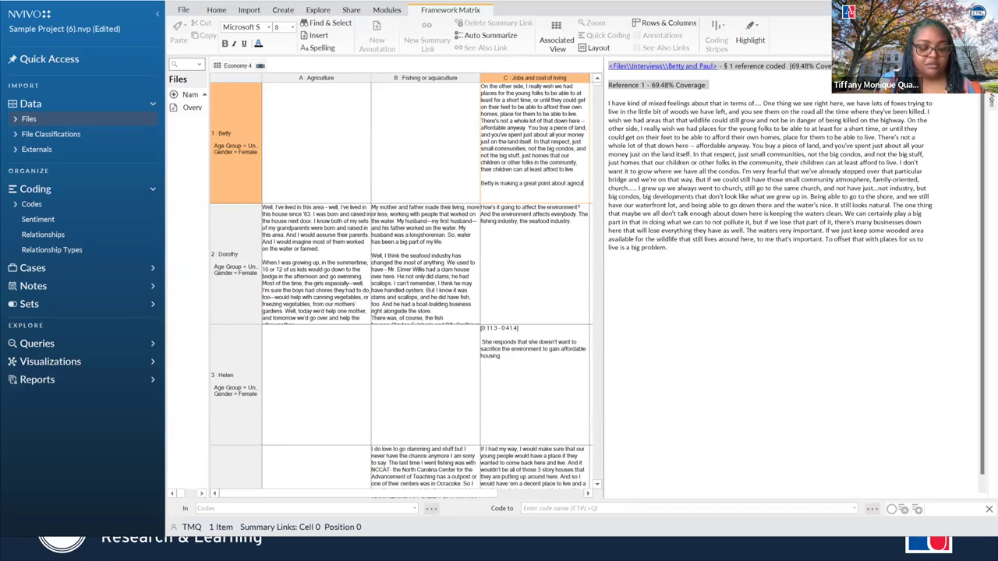
pyautogui.write('re')
pyautogui.press('BackSpace')
pyautogui.press('BackSpace')
pyautogui.press('BackSpace')
pyautogui.press('BackSpace')
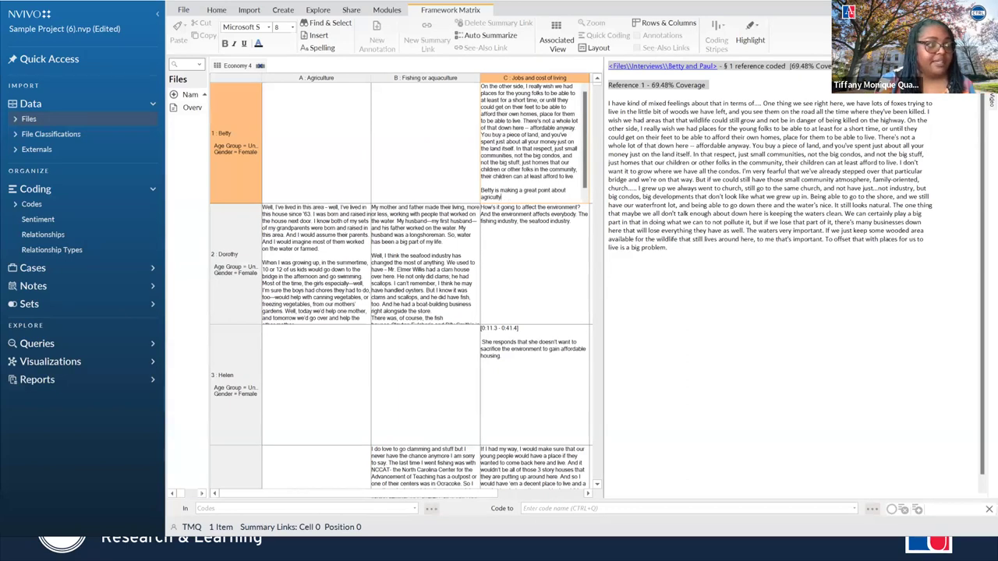
pyautogui.write('ture in her com')
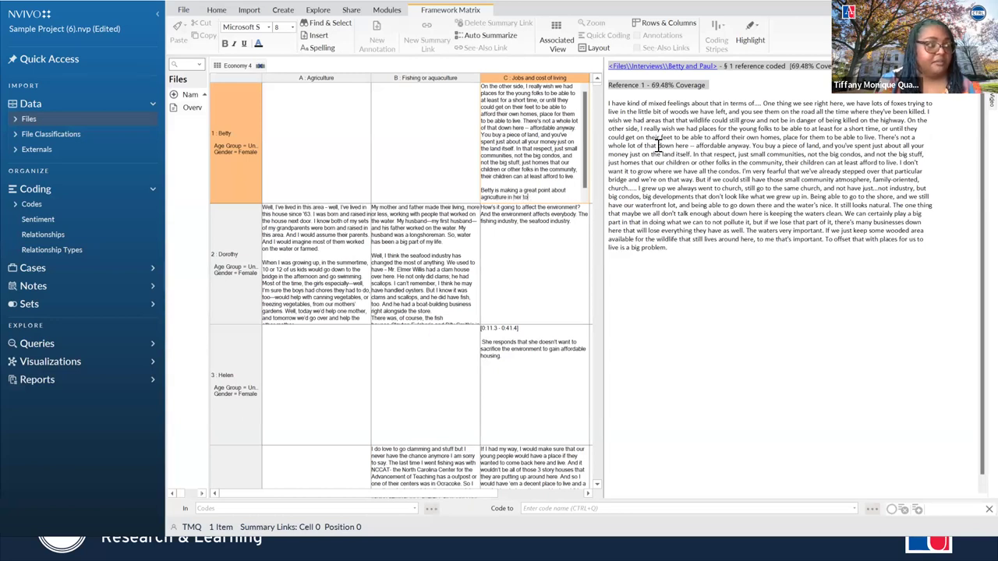
pyautogui.write('wn')
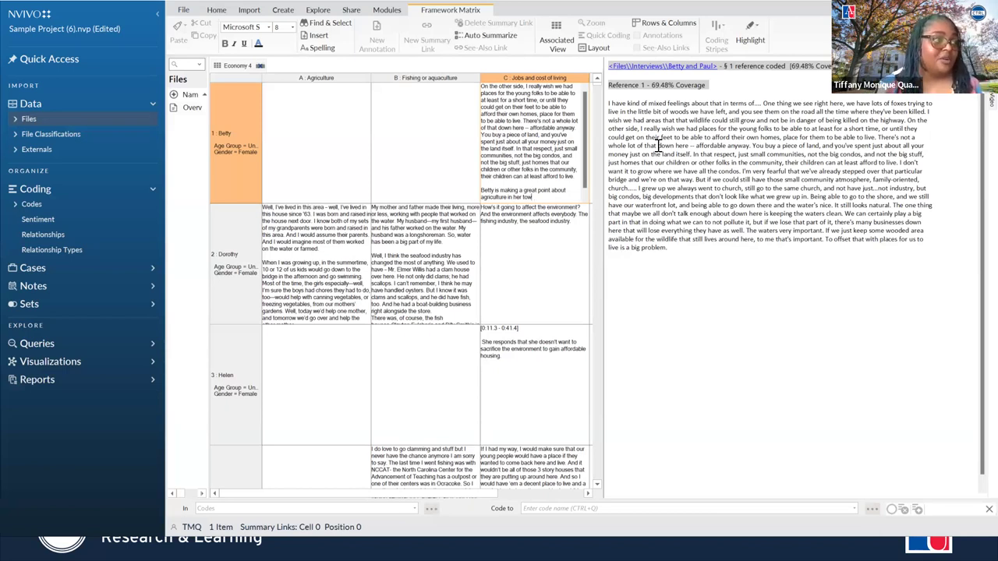
pyautogui.press('BackSpace')
pyautogui.press('BackSpace')
pyautogui.press('BackSpace')
pyautogui.press('BackSpace')
pyautogui.press('BackSpace')
pyautogui.press('BackSpace')
pyautogui.press('BackSpace')
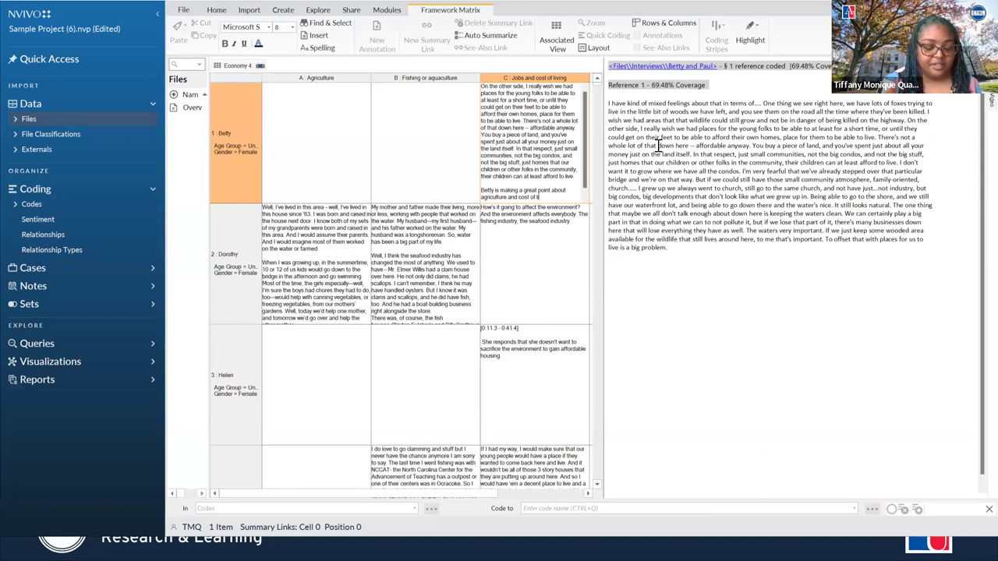
pyautogui.write('town.')
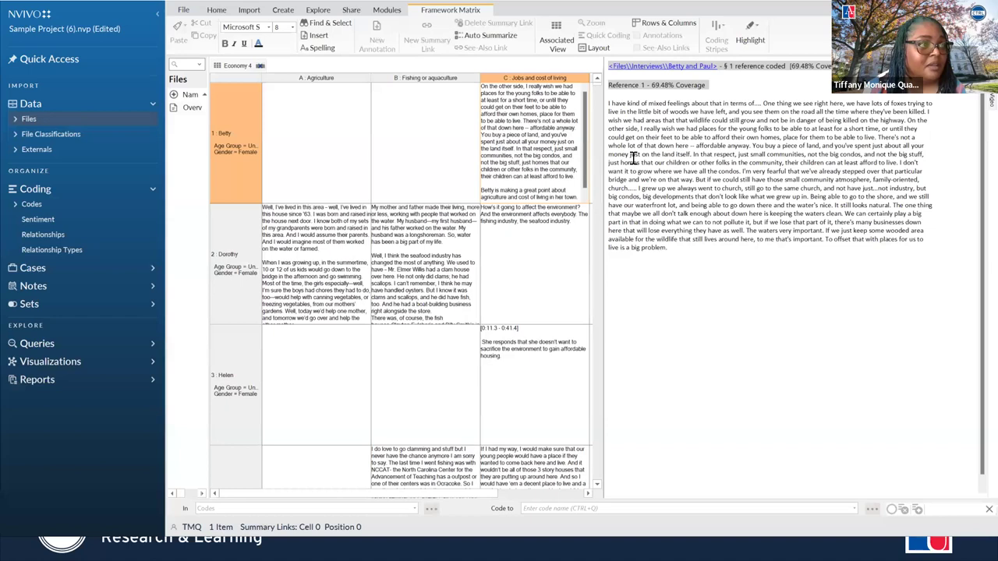
pyautogui.moveTo(522, 120); pyautogui.dragTo(576, 131)
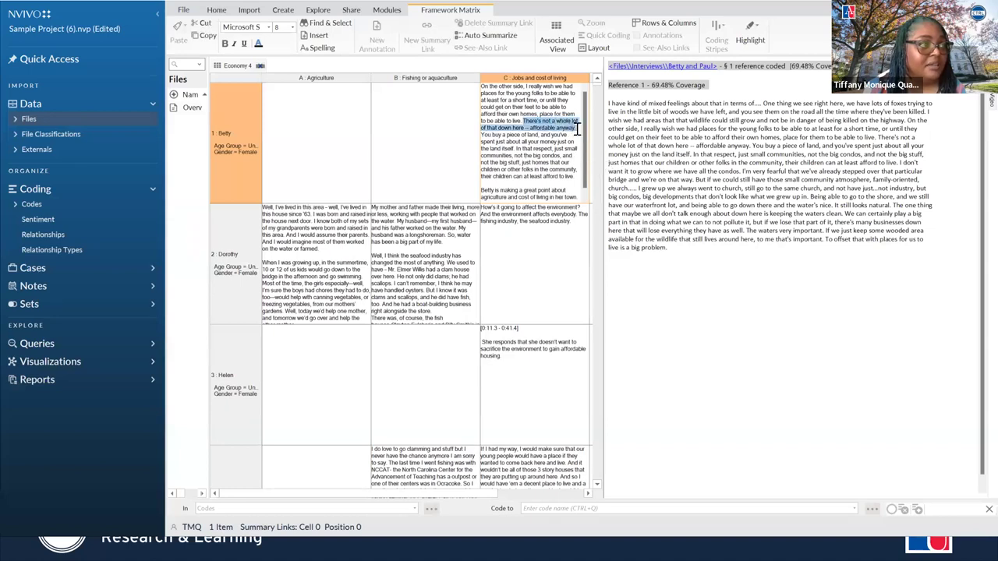
pyautogui.rightClick(569, 129)
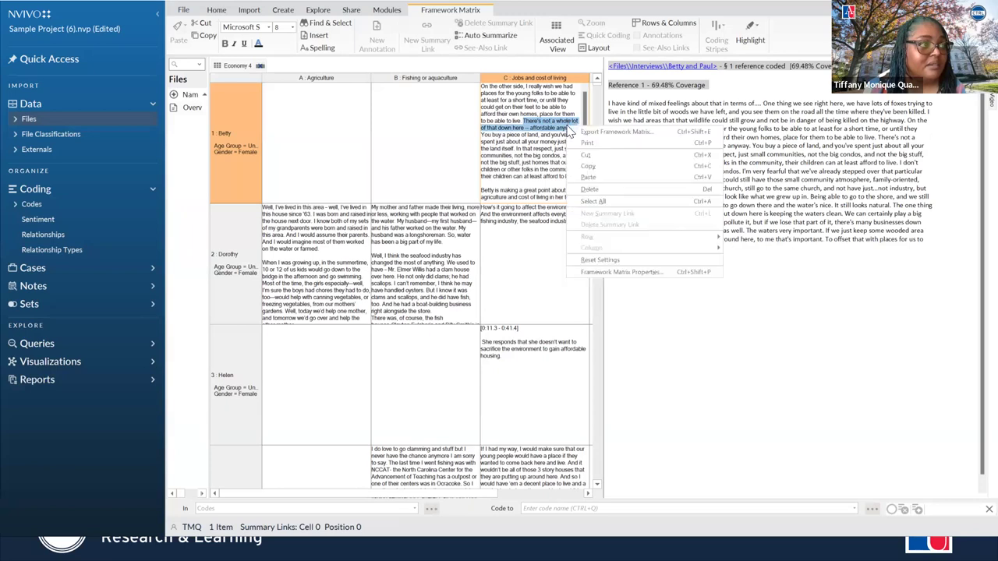
pyautogui.click(644, 117)
pyautogui.click(649, 153)
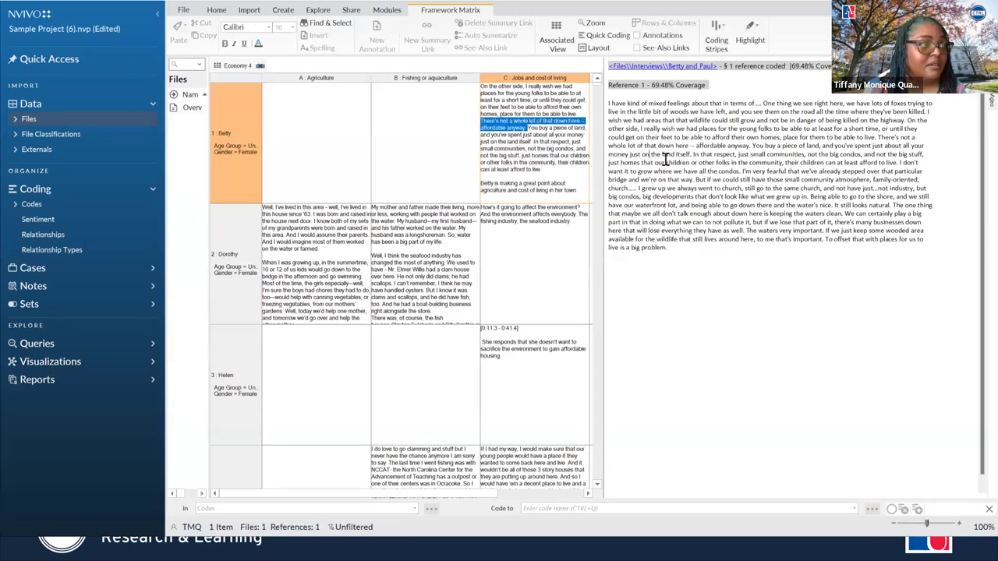
pyautogui.moveTo(691, 154); pyautogui.dragTo(741, 171)
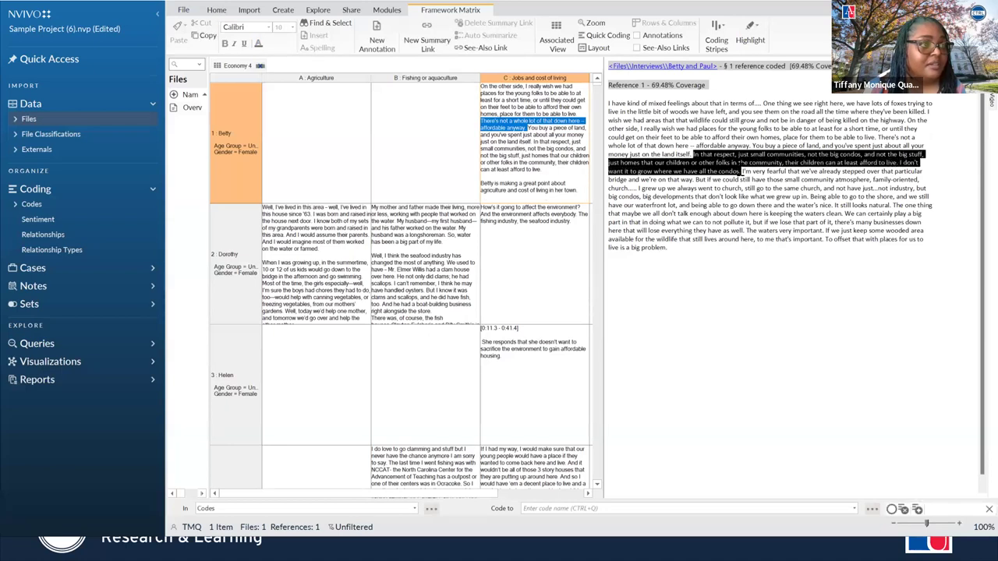
pyautogui.rightClick(723, 167)
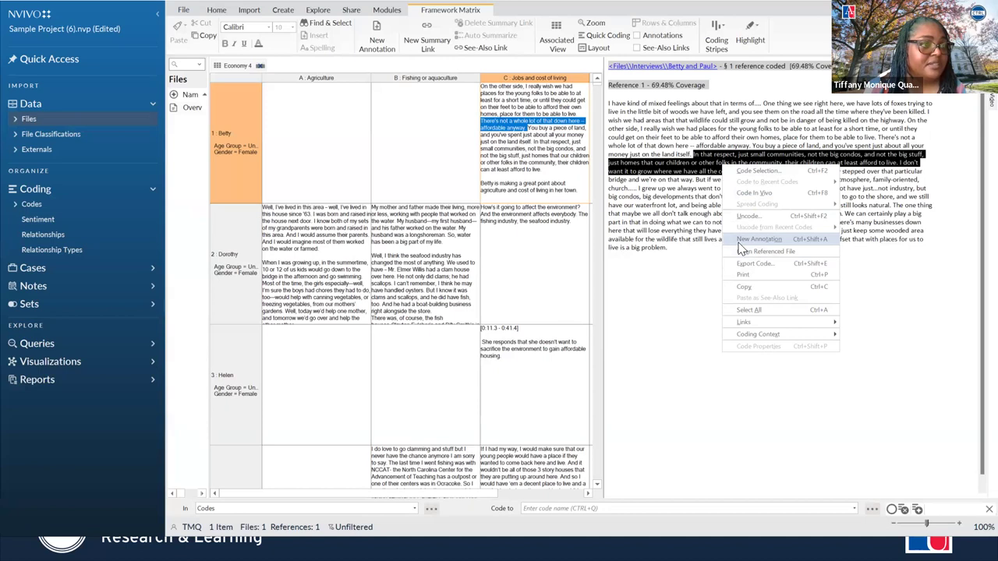
pyautogui.click(745, 172)
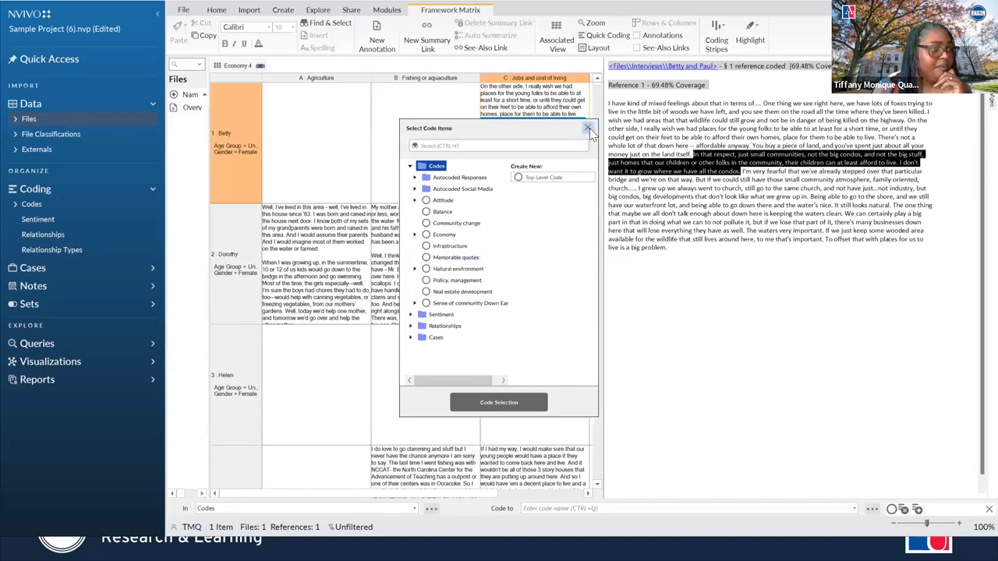
pyautogui.click(587, 128)
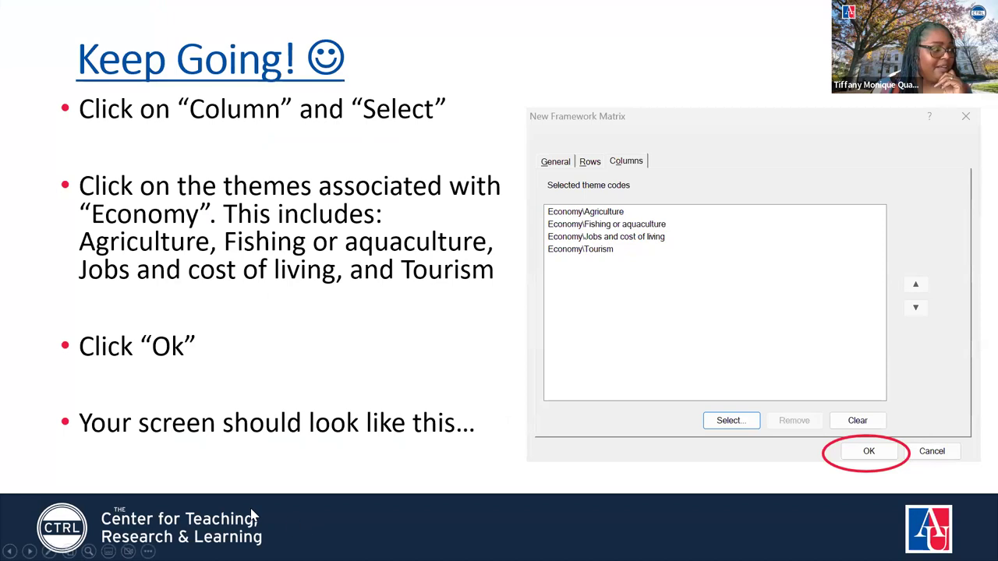
pyautogui.click(30, 551)
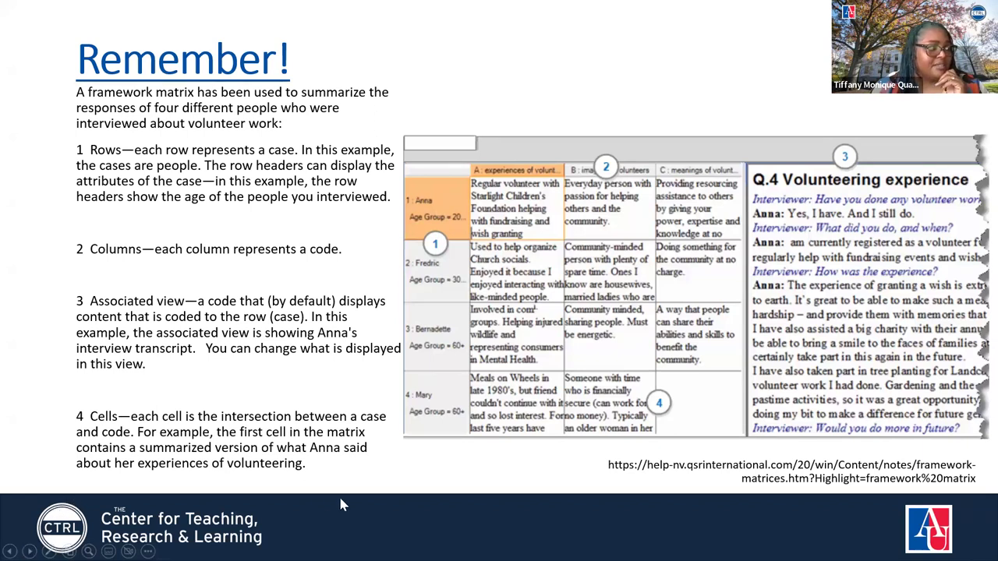
pyautogui.click(521, 462)
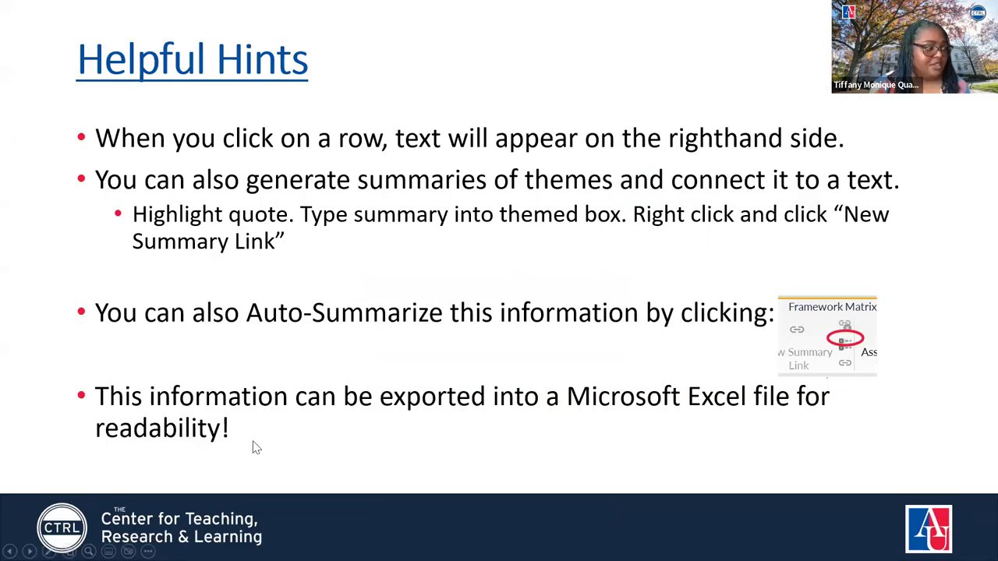
pyautogui.click(9, 551)
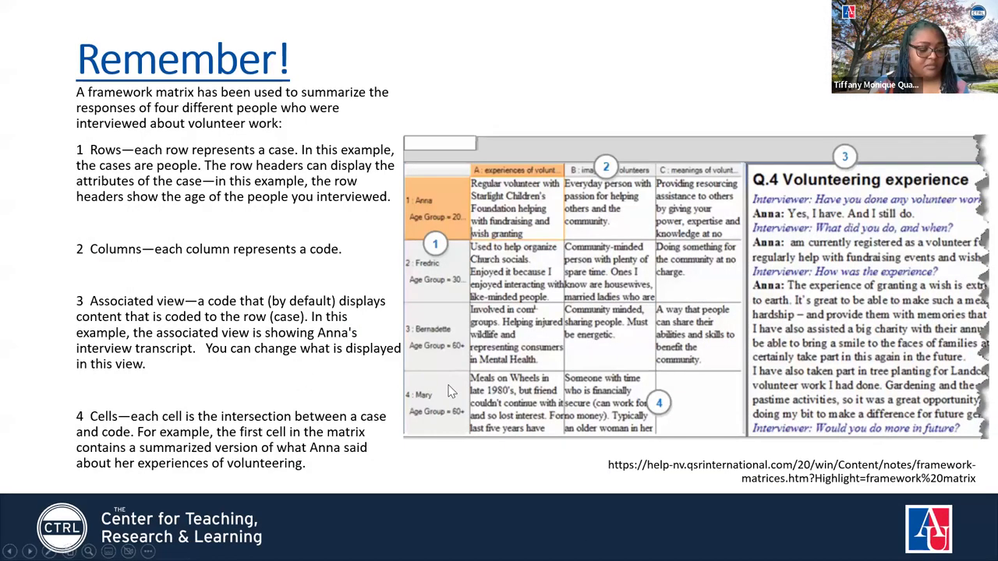
pyautogui.click(484, 482)
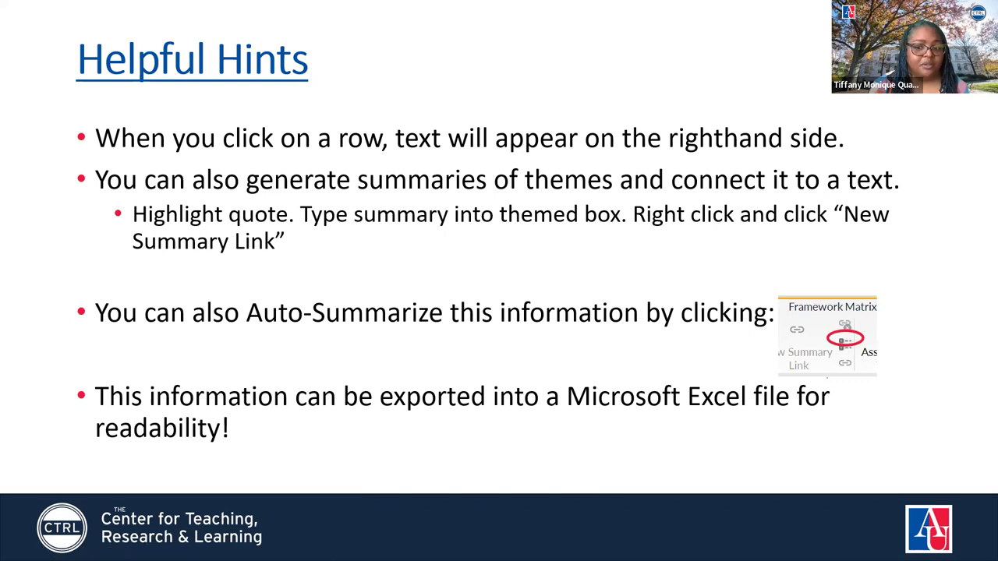
# - Switch back to NVivo, review the interview references associated with the second case's Agriculture cell, and return to the Helpful Hints slide
pyautogui.hotkey('alt', 'Tab')
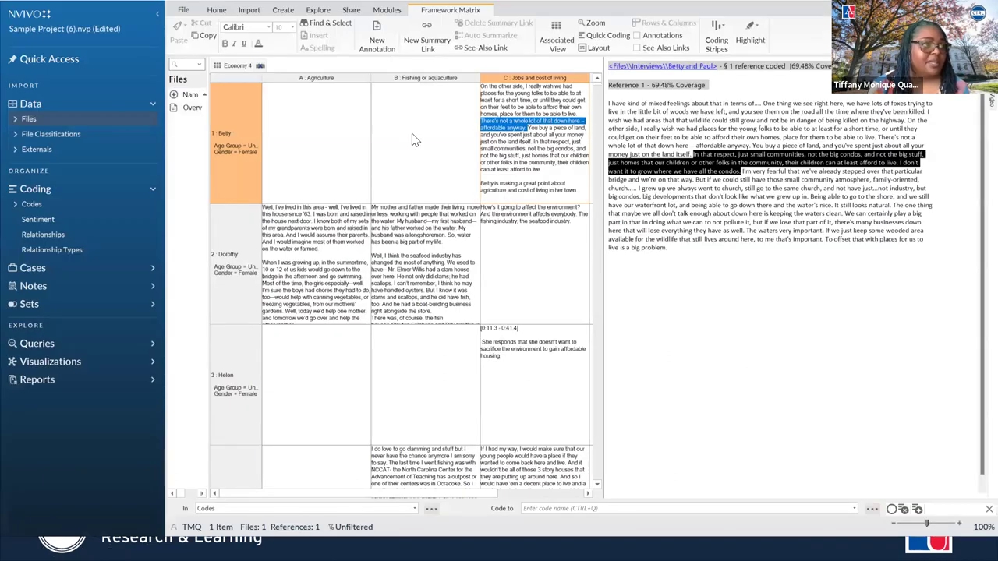
pyautogui.click(304, 251)
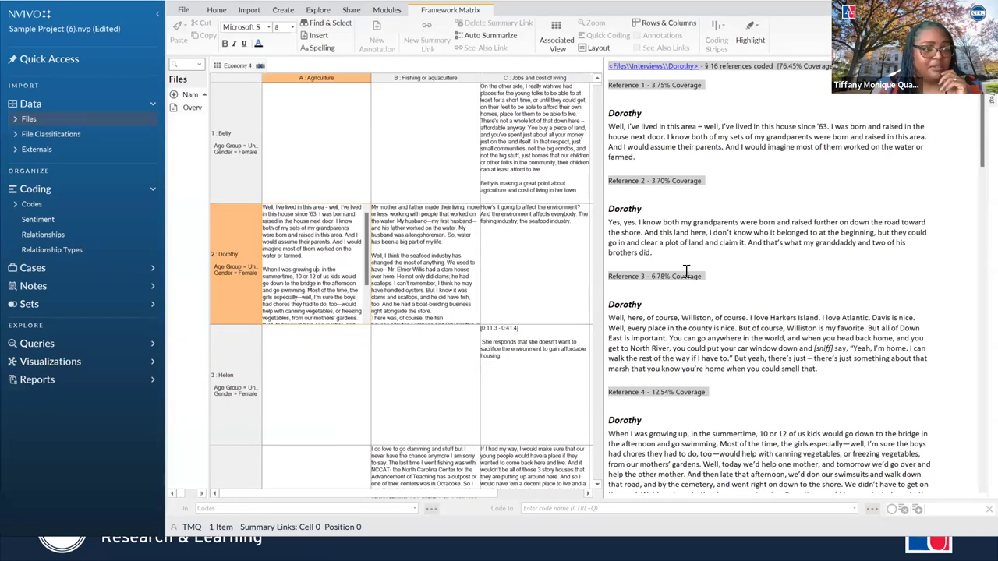
pyautogui.scroll(-8, 686, 265)
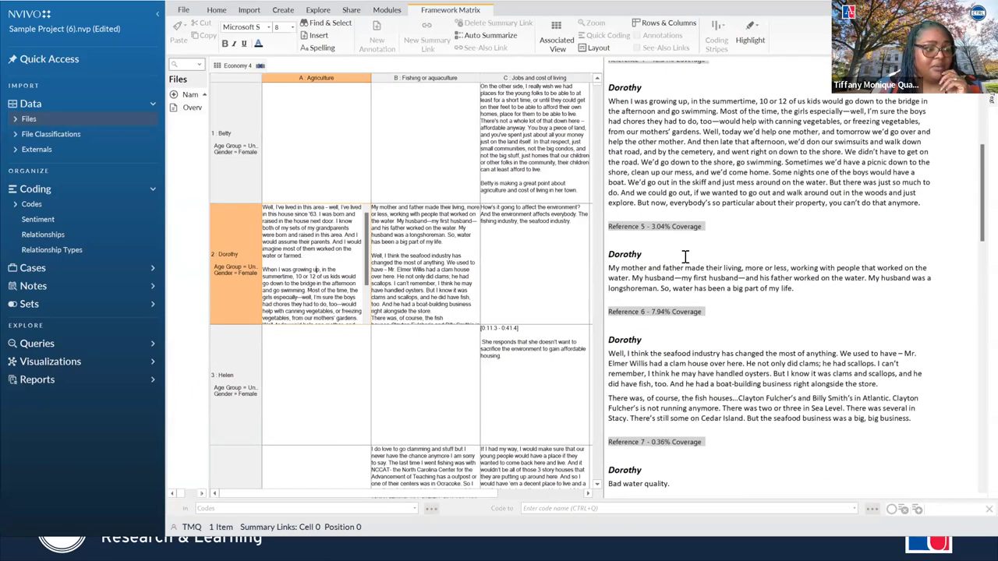
pyautogui.scroll(-3, 685, 256)
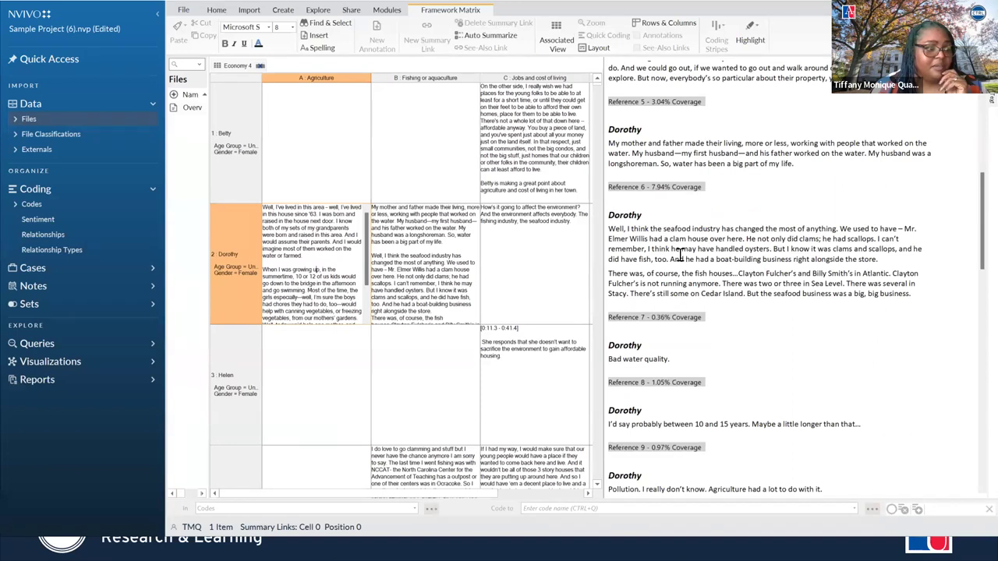
pyautogui.scroll(5, 653, 263)
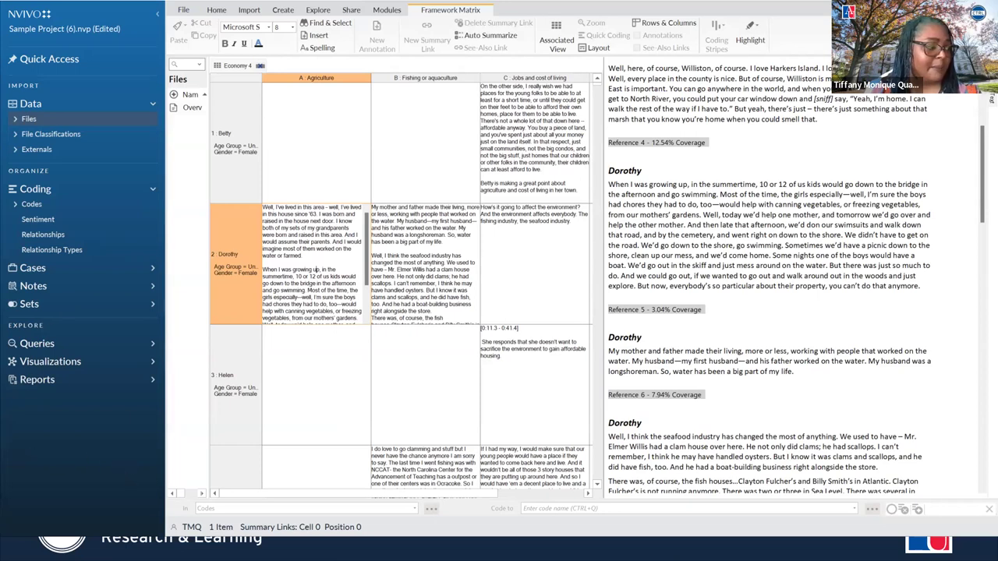
pyautogui.hotkey('alt', 'Tab')
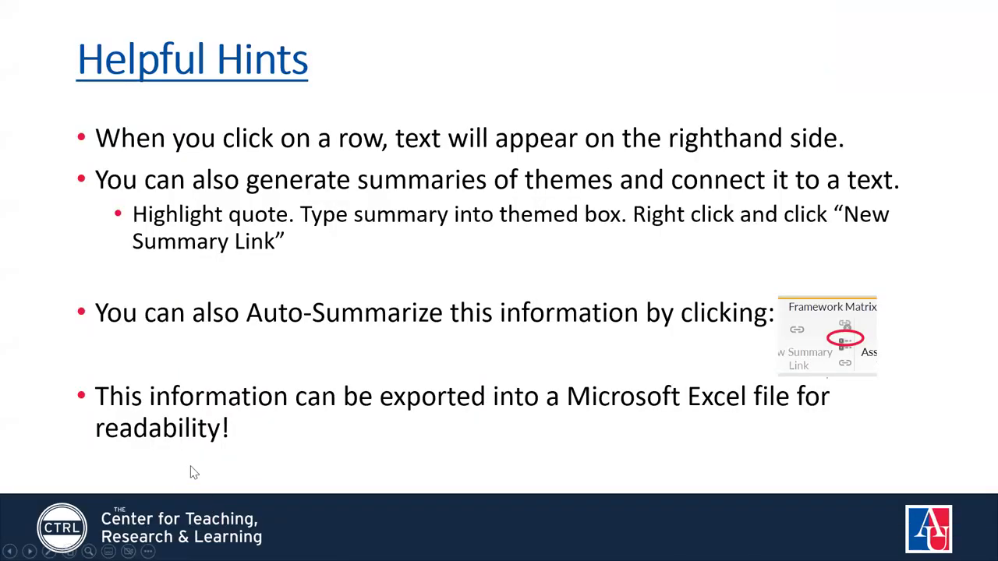